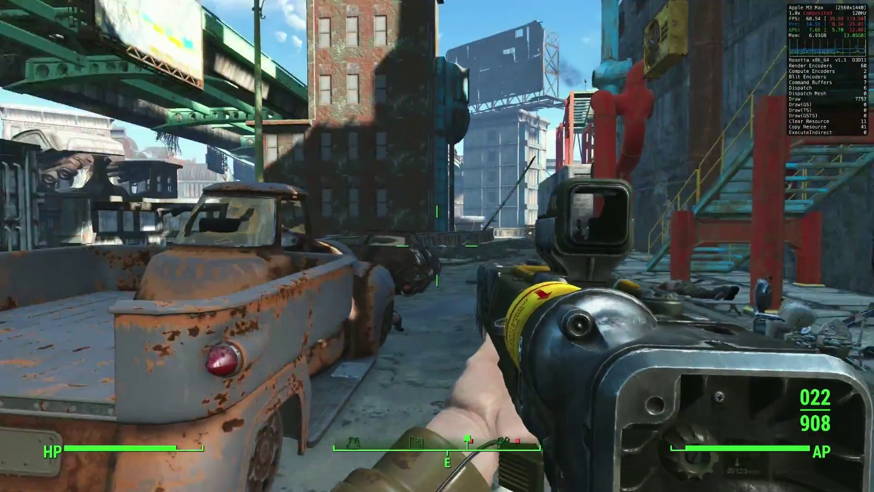
pyautogui.press('q')
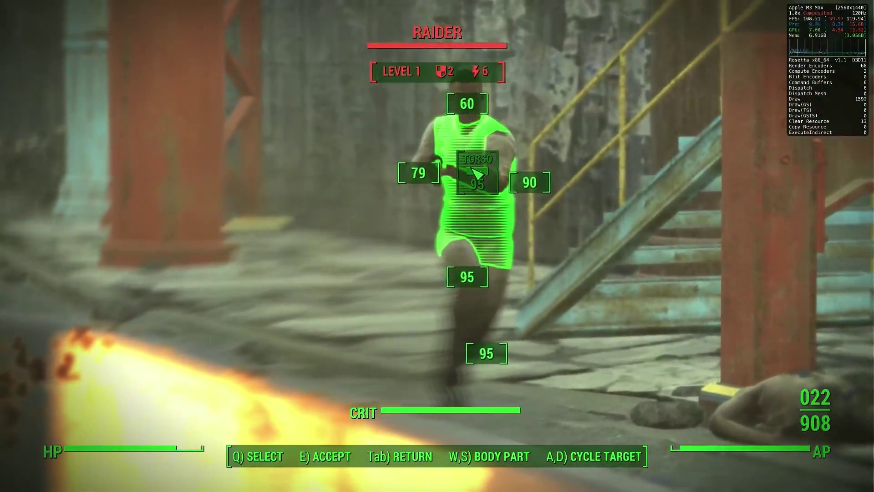
pyautogui.click(473, 170)
pyautogui.press('e')
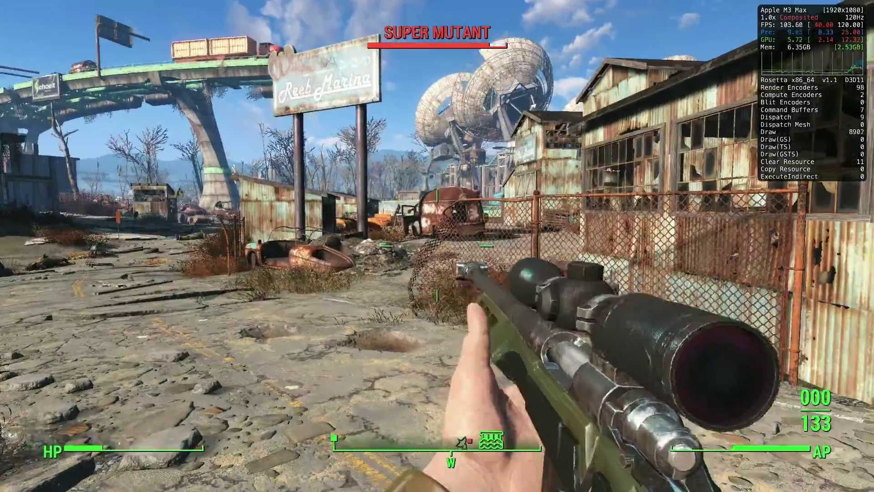
pyautogui.press('r')
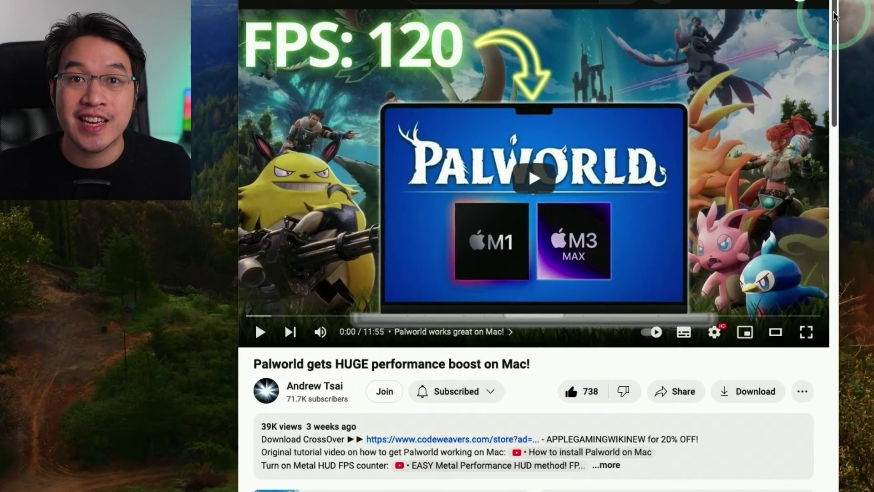
# Expand the Palworld video's description and open its CodeWeavers store link for downloading CrossOver
pyautogui.moveTo(648, 96); pyautogui.dragTo(648, 117)
pyautogui.moveTo(835, 44); pyautogui.dragTo(835, 51)
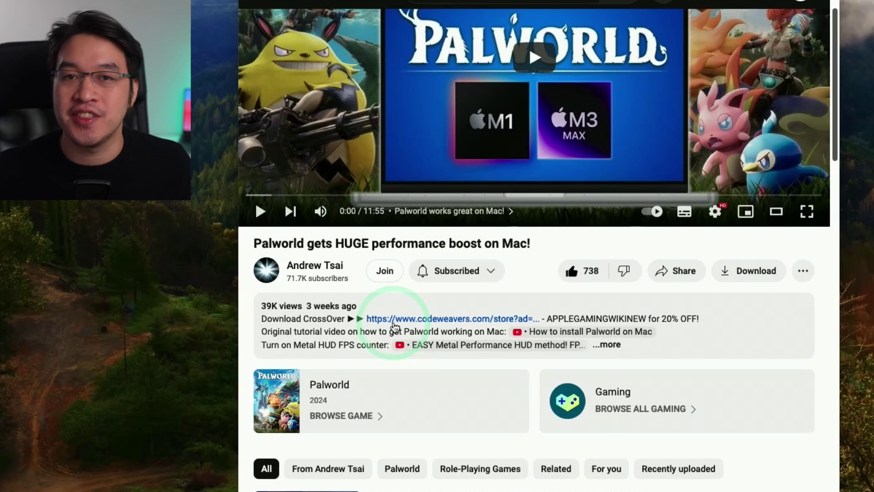
pyautogui.click(607, 344)
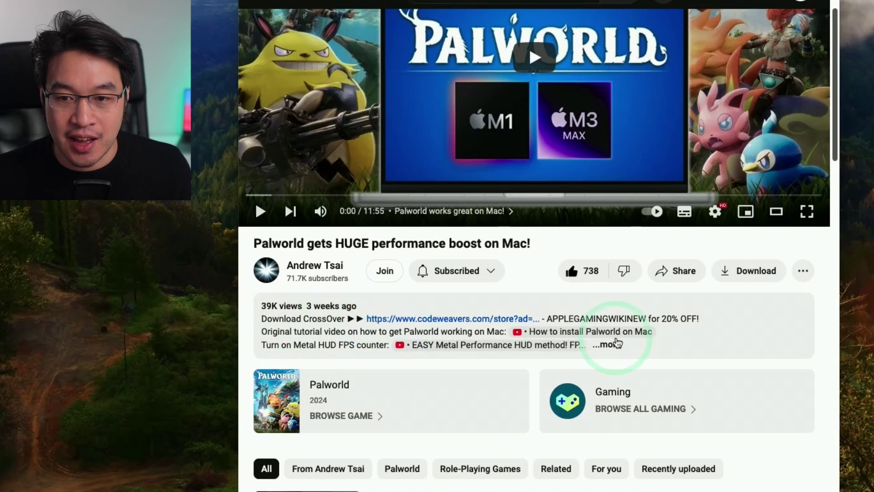
pyautogui.click(469, 319)
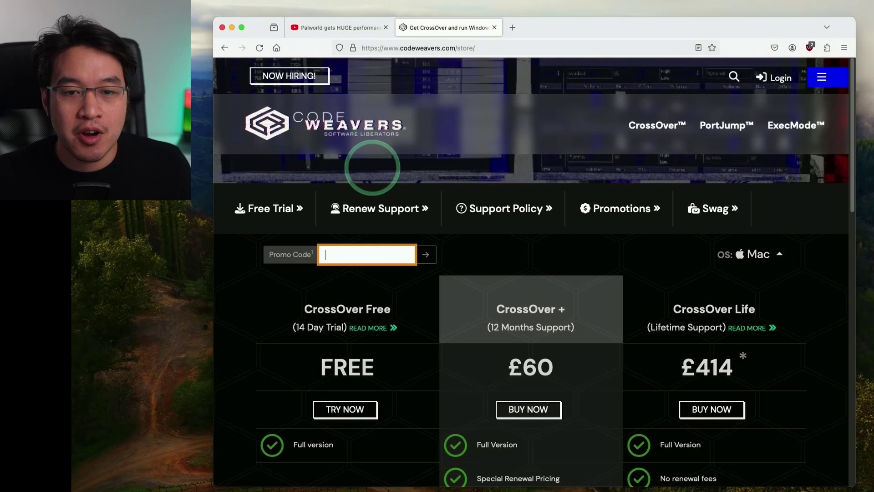
# Apply the promo code APPLEGAMINGWIKINEW in the CodeWeavers store
pyautogui.write('APPLEGAMINGWIKIN')
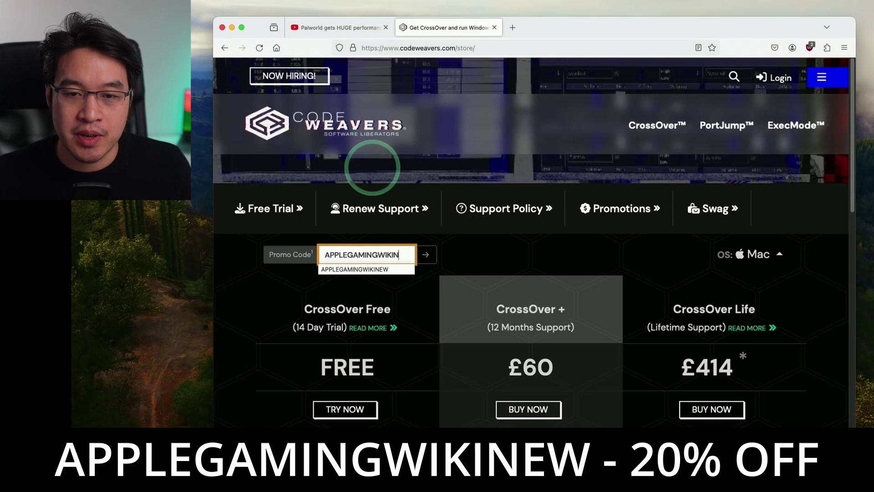
pyautogui.write('EW')
pyautogui.click(433, 256)
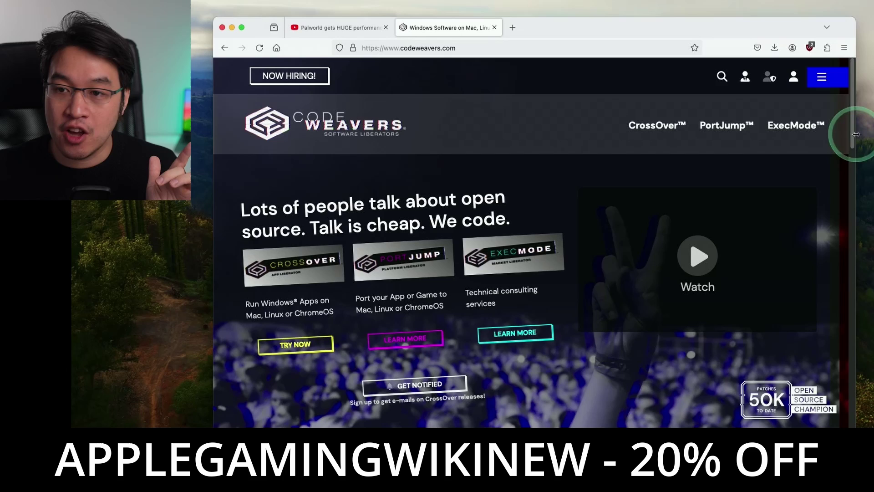
# Open the CrossOver free trial page from the CodeWeavers home page and review the name and email fields of the macOS download form
pyautogui.moveTo(853, 133); pyautogui.dragTo(850, 214)
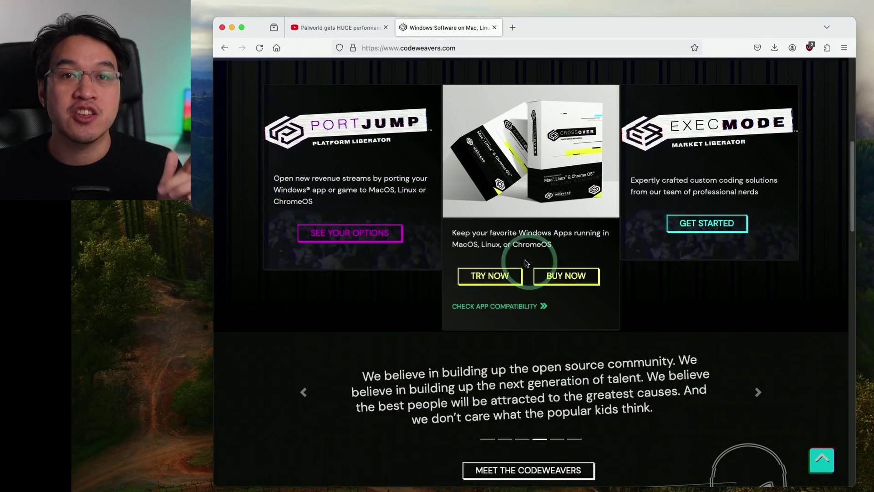
pyautogui.click(500, 275)
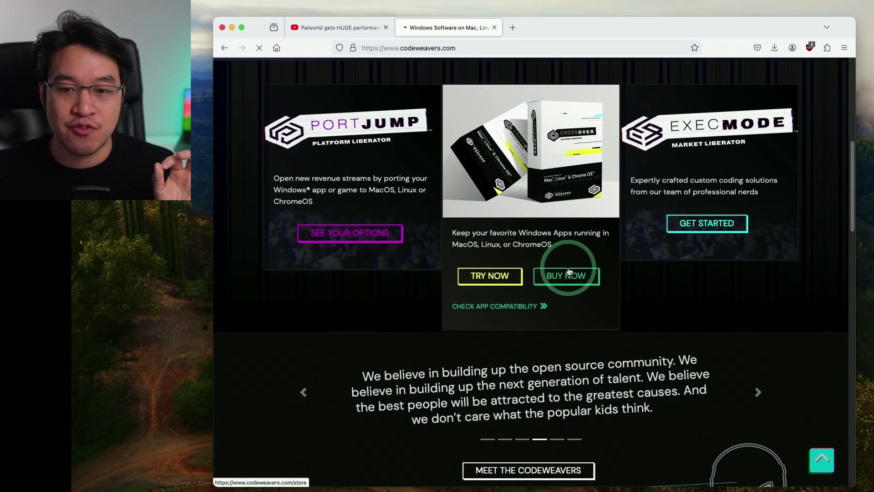
pyautogui.scroll(-5, 441, 152)
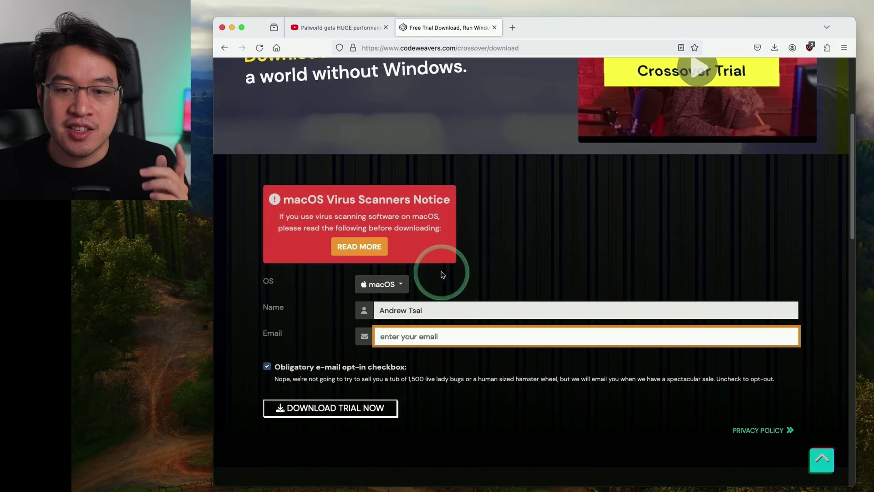
pyautogui.click(441, 313)
pyautogui.click(441, 334)
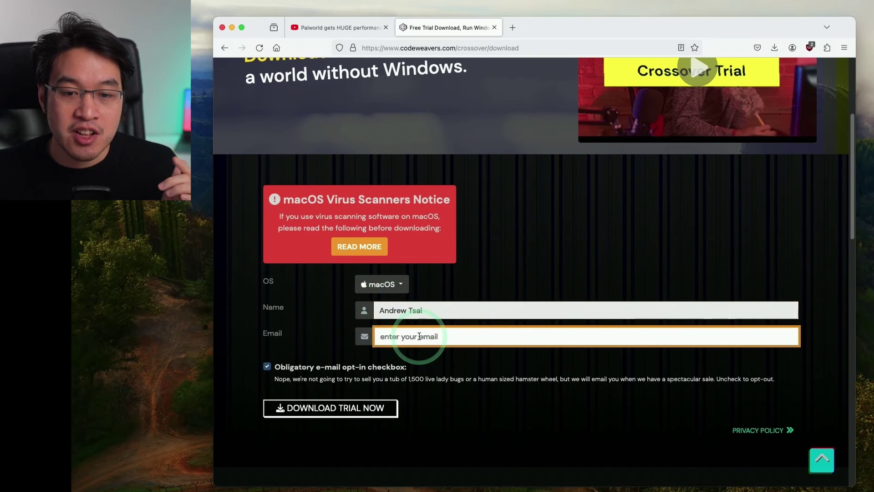
pyautogui.click(338, 413)
pyautogui.click(425, 335)
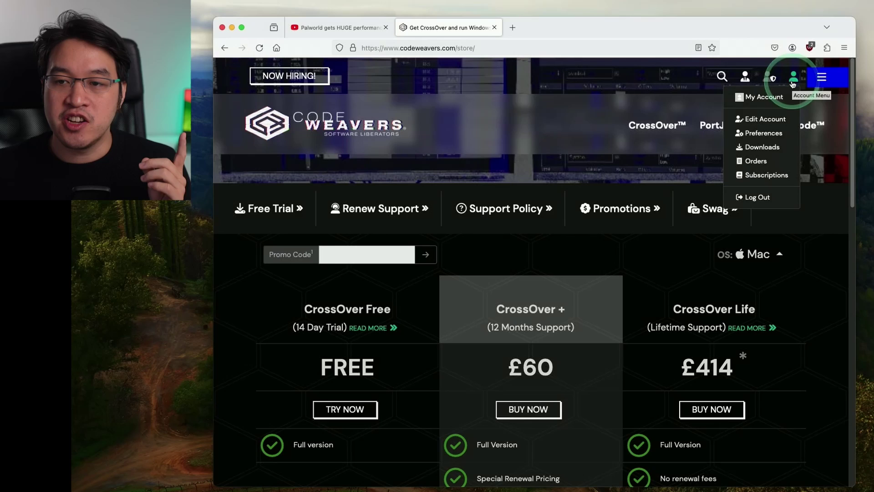
# Download CrossOver Mac 24.0 from the account's supported downloads and unpack crossover-24.0.0.zip in the Downloads folder
pyautogui.click(759, 148)
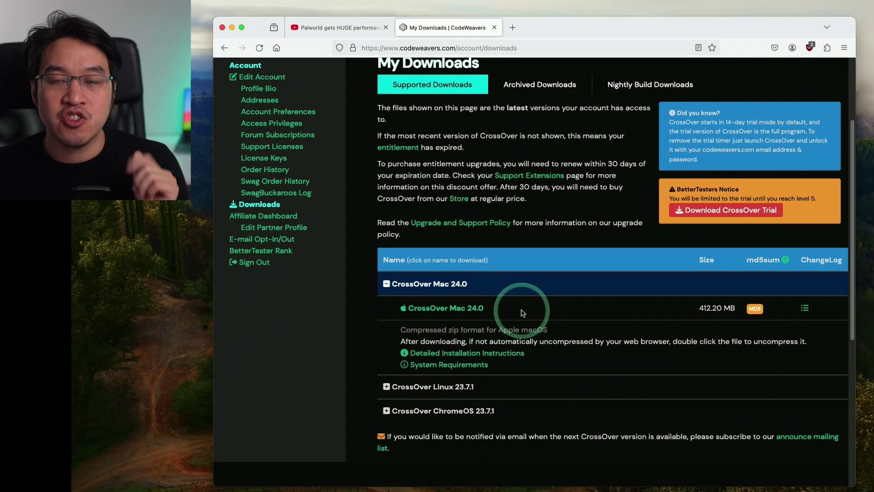
pyautogui.click(423, 312)
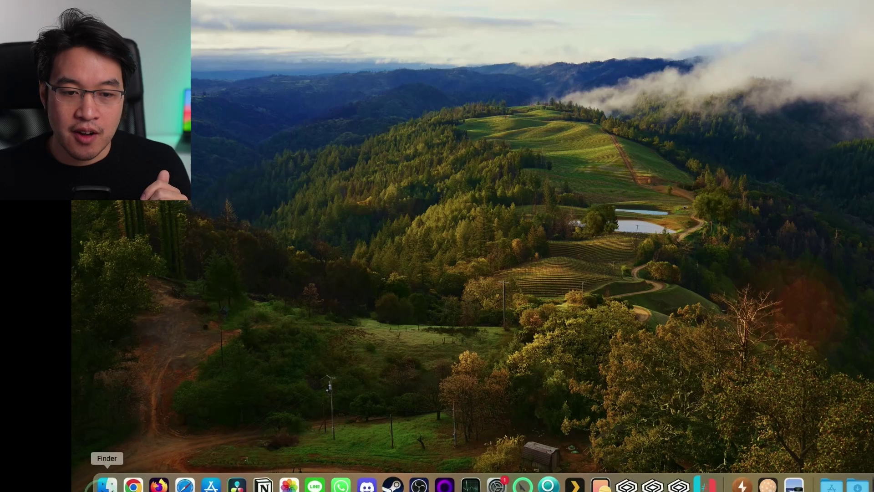
pyautogui.click(107, 485)
pyautogui.click(359, 152)
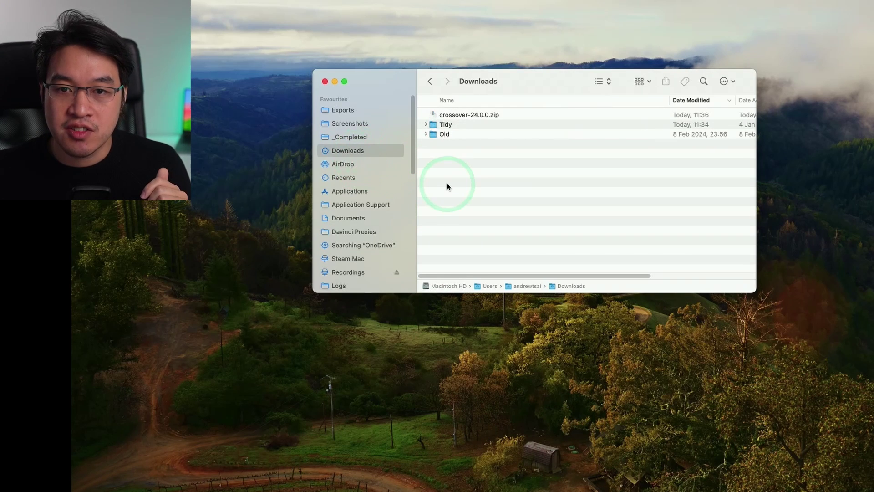
pyautogui.doubleClick(460, 116)
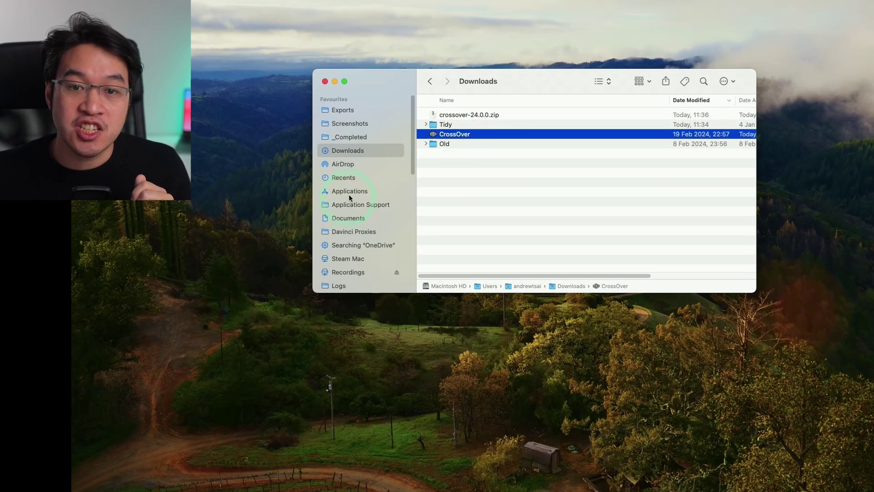
# Move the unpacked CrossOver app into the Applications folder and launch it, allowing the downloaded app to open
pyautogui.moveTo(453, 136); pyautogui.dragTo(444, 204)
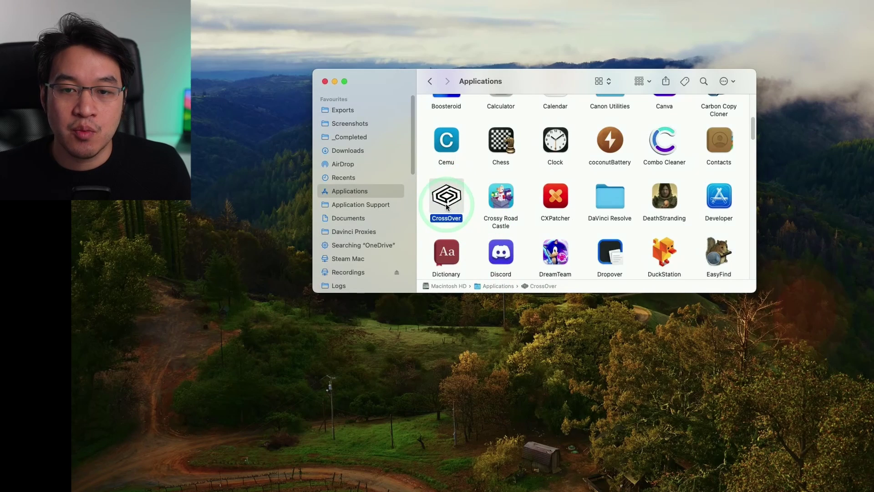
pyautogui.doubleClick(444, 204)
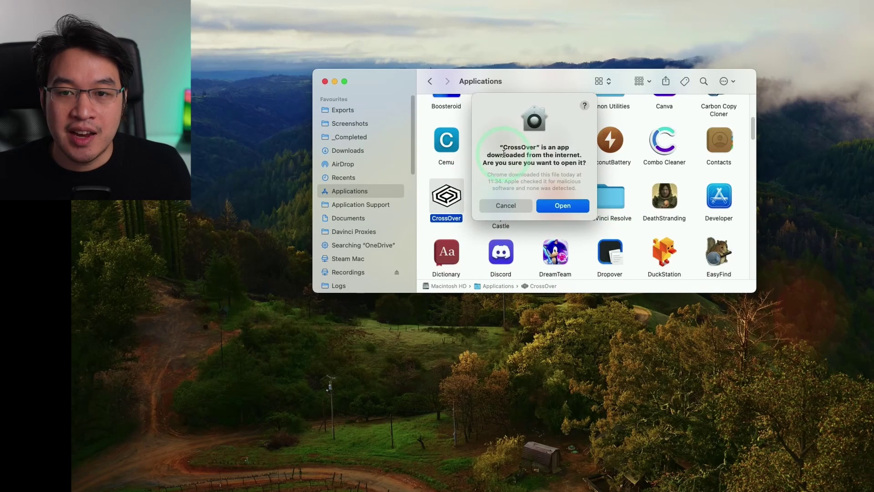
pyautogui.moveTo(500, 155); pyautogui.dragTo(558, 184)
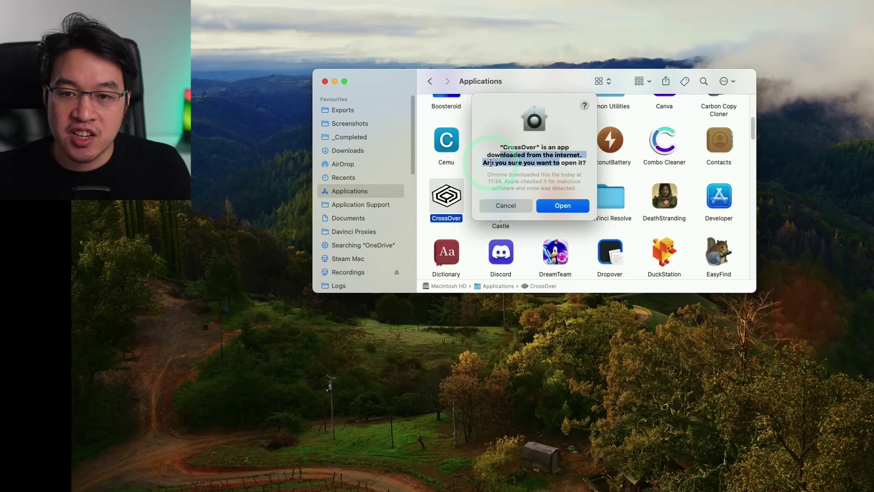
pyautogui.click(564, 205)
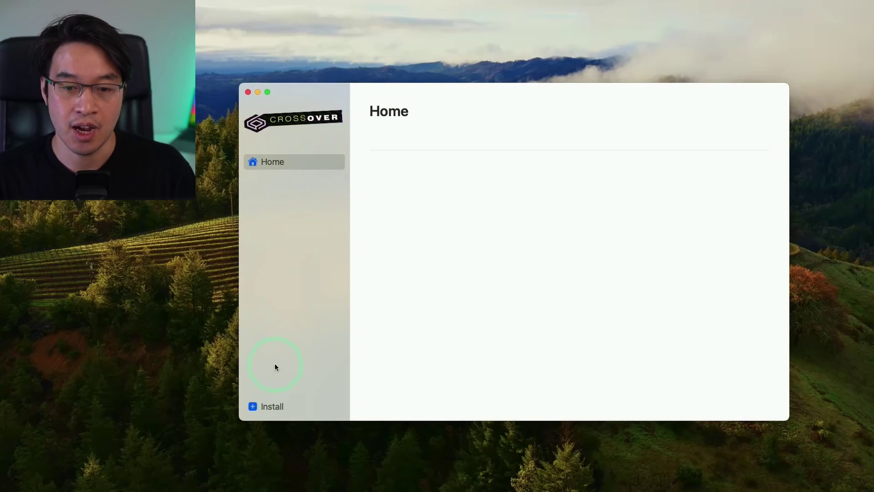
# Search the installable Windows applications for steam and start installing Steam into a new Windows 10 64-bit bottle named Steam
pyautogui.click(269, 406)
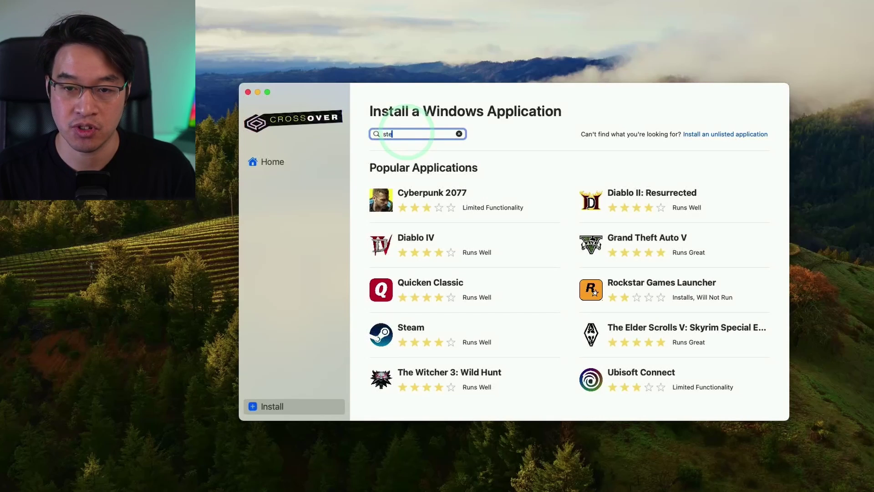
pyautogui.write('am')
pyautogui.click(382, 218)
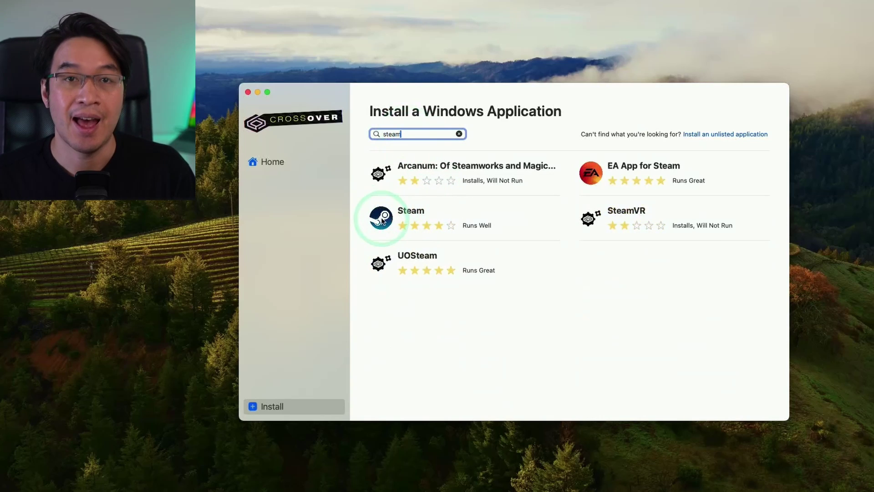
pyautogui.click(411, 212)
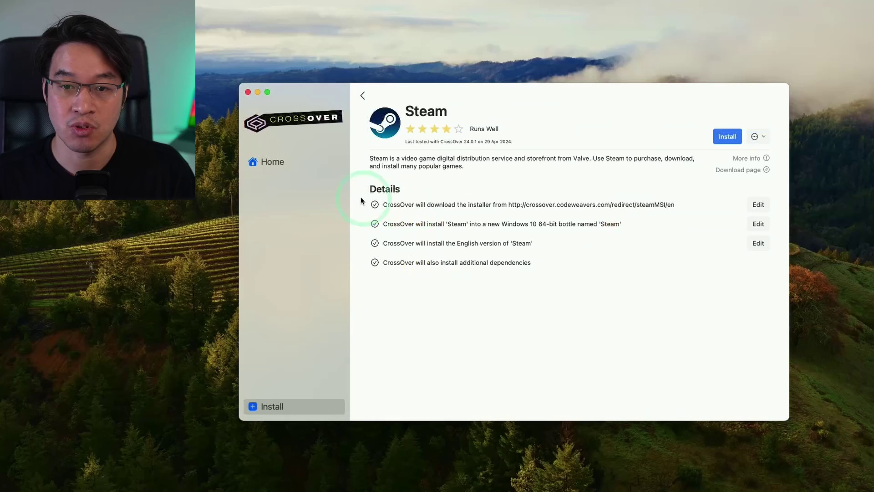
pyautogui.click(728, 137)
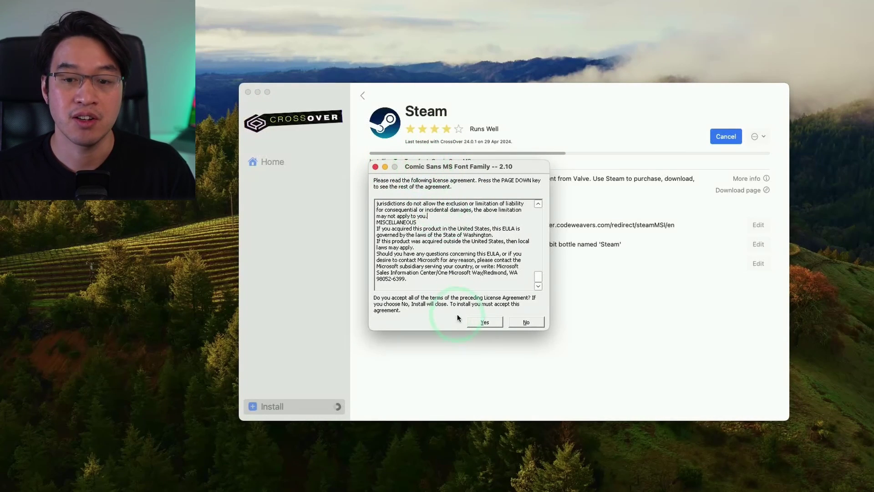
# Accept the Comic Sans MS font license agreement and continue installing Steam's additional dependencies
pyautogui.click(485, 323)
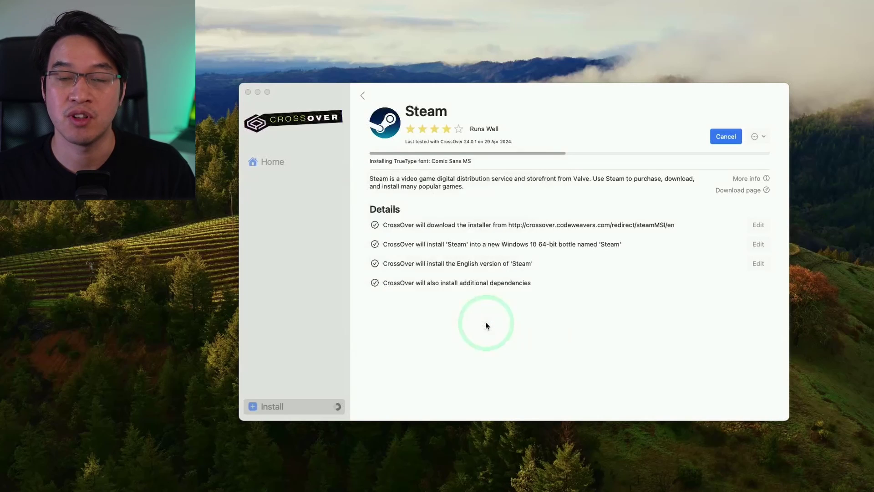
pyautogui.click(466, 310)
pyautogui.click(496, 335)
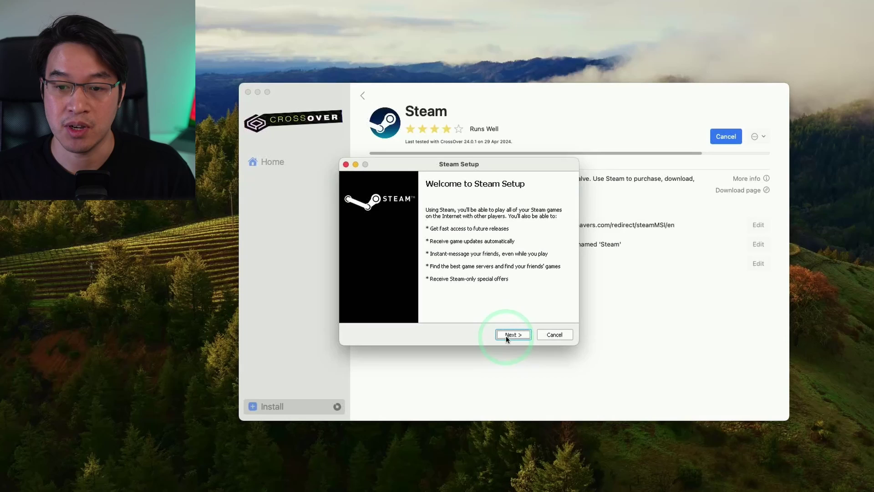
# Complete Steam Setup in English with the destination C:\Program Files (x86)\Steam, and finish with Run Steam turned off
pyautogui.click(506, 336)
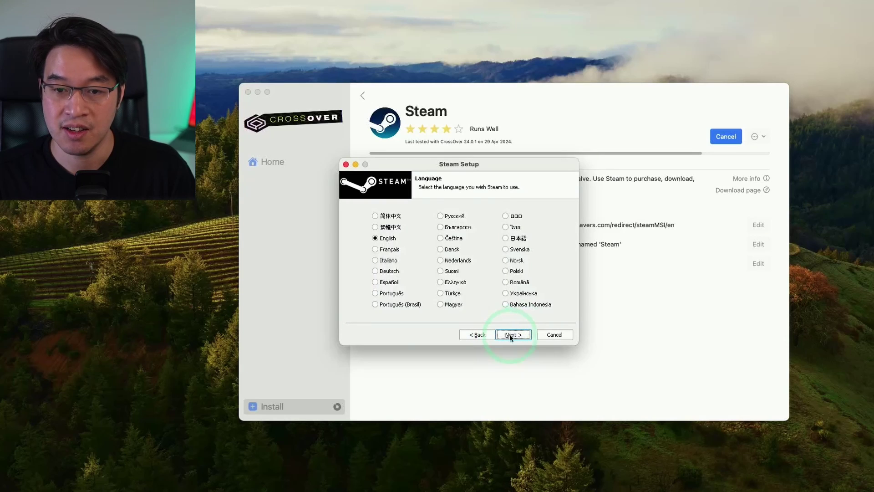
pyautogui.click(514, 339)
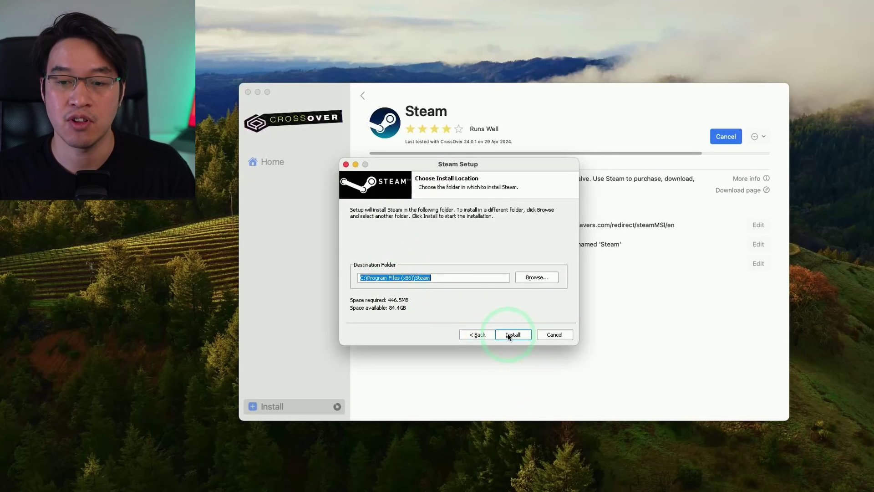
pyautogui.click(509, 335)
pyautogui.click(429, 246)
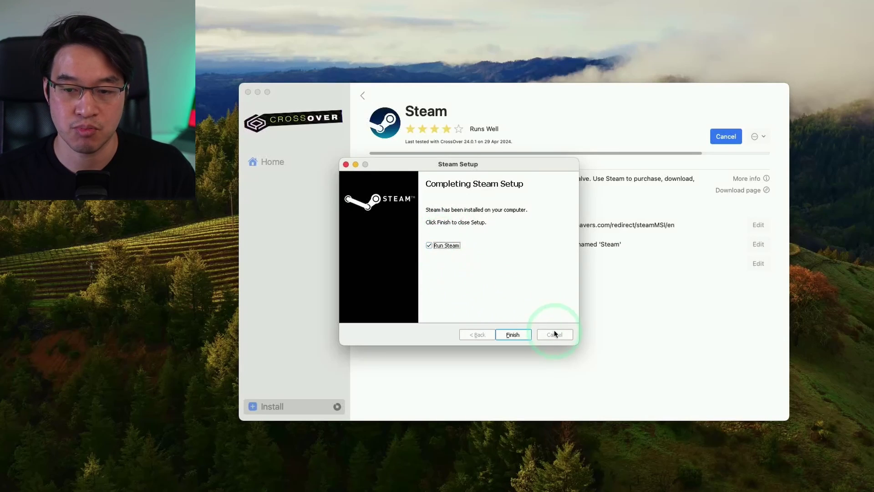
pyautogui.click(429, 245)
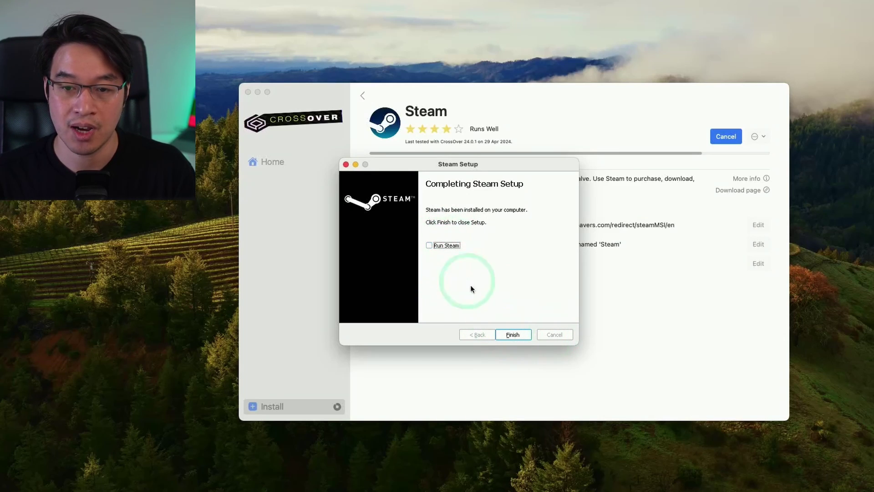
pyautogui.click(520, 337)
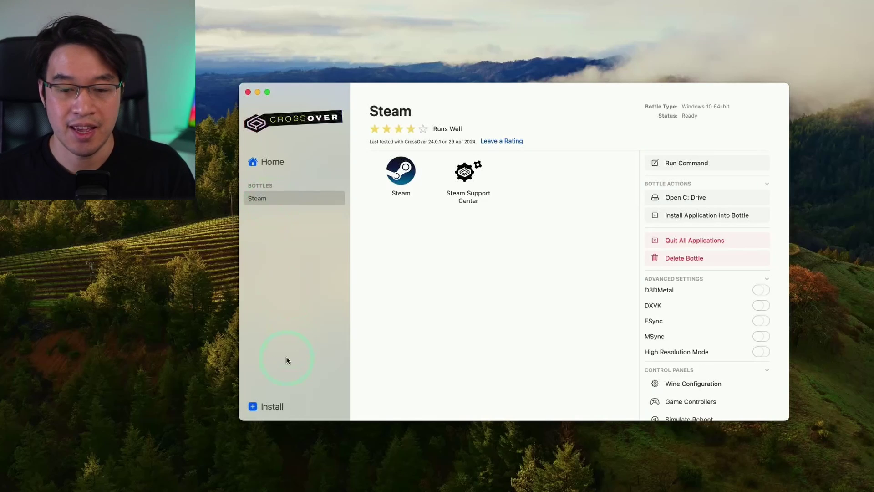
# Search the installable Windows applications for fallout 4 and open the Fallout 4 installation page
pyautogui.click(271, 406)
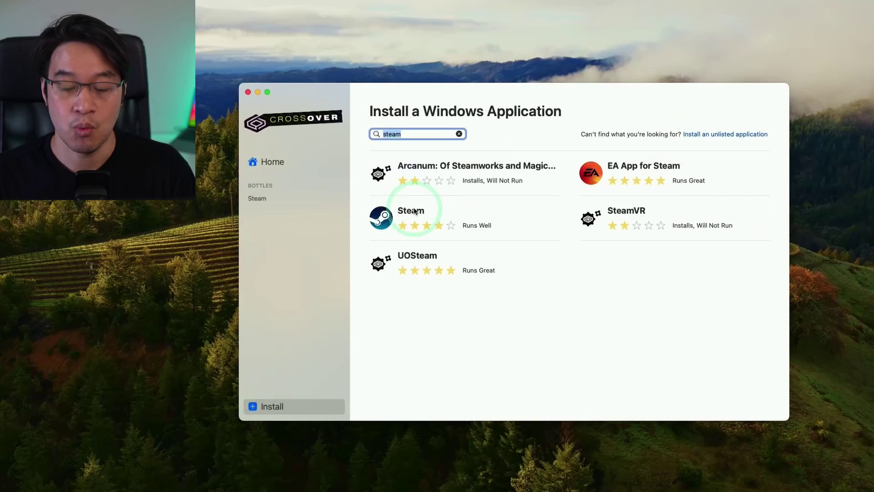
pyautogui.write('fallout 4')
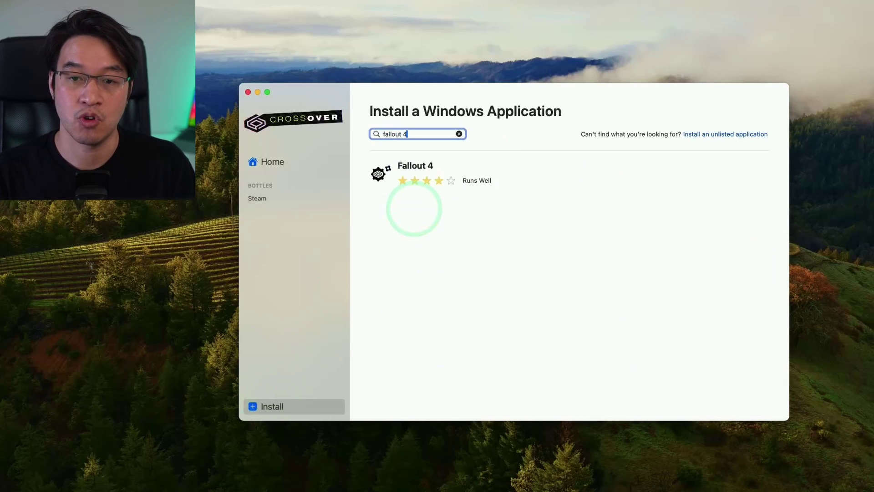
pyautogui.click(387, 179)
pyautogui.click(564, 181)
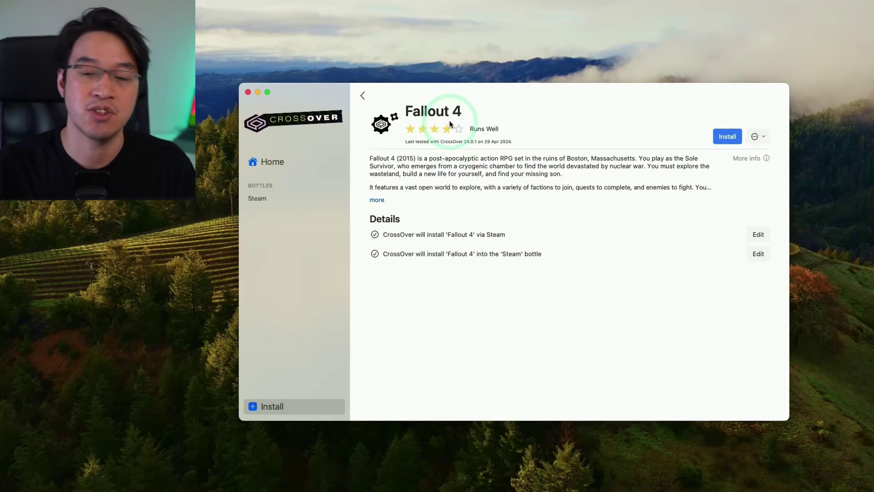
# Choose the existing Steam bottle as the installation target for Fallout 4 and confirm the choice
pyautogui.click(763, 138)
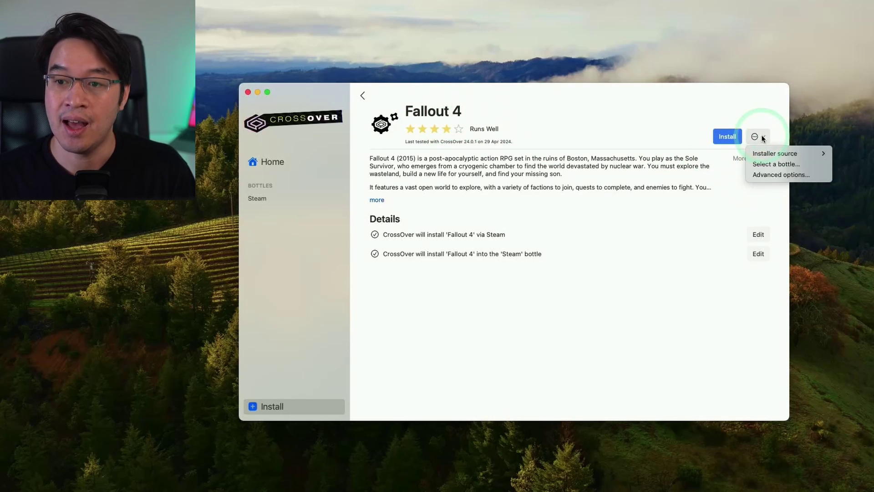
pyautogui.click(761, 164)
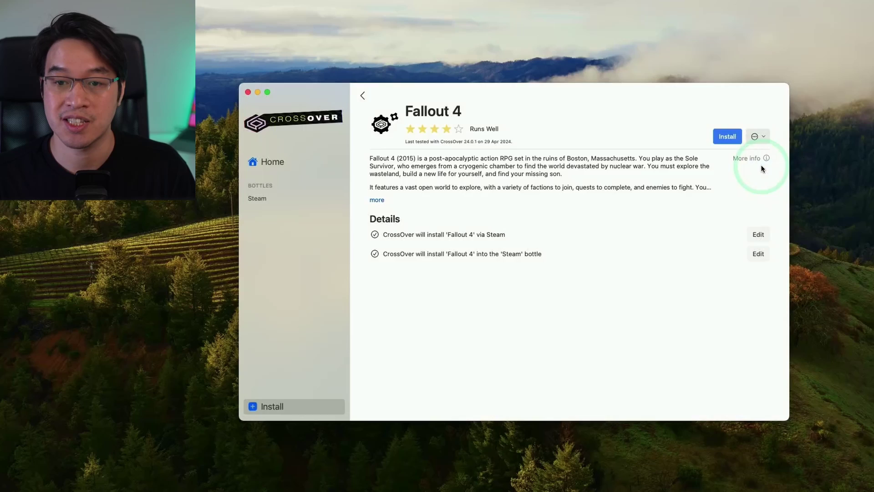
pyautogui.click(455, 250)
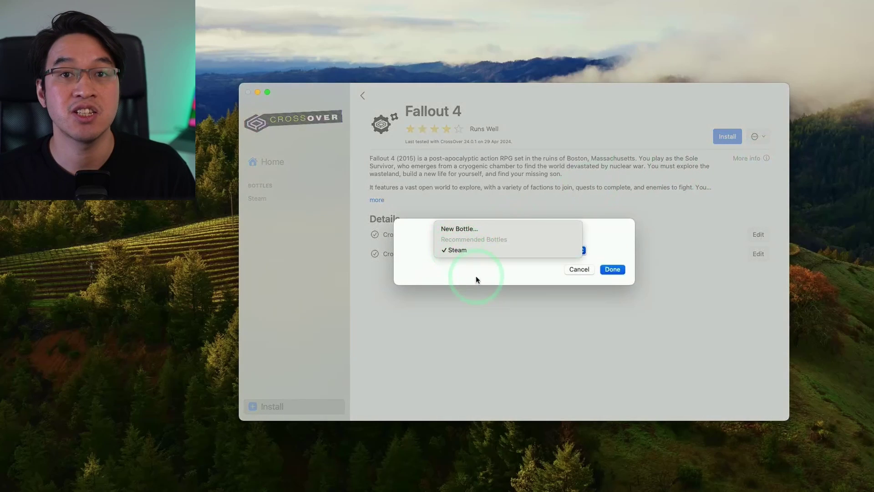
pyautogui.click(609, 287)
pyautogui.click(614, 270)
pyautogui.click(394, 237)
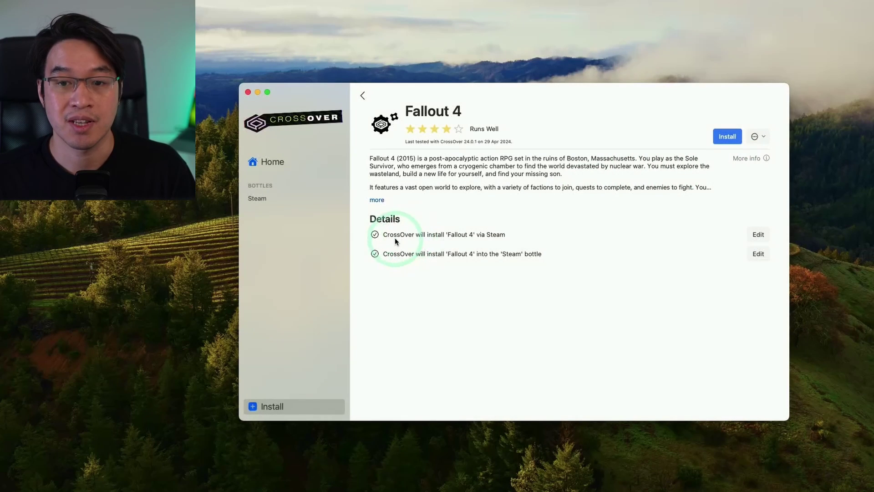
pyautogui.moveTo(387, 237); pyautogui.dragTo(503, 236)
pyautogui.click(453, 234)
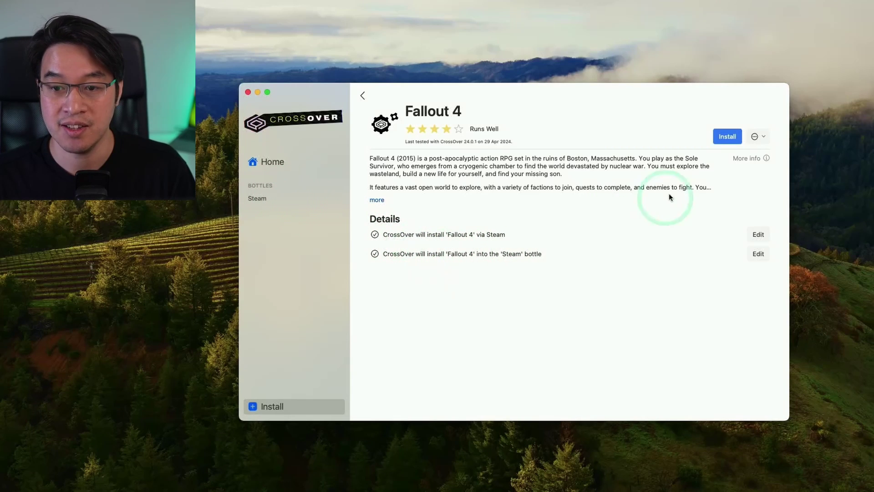
# Start installing Fallout 4 into the Steam bottle and cancel the Steam update that it launches
pyautogui.click(722, 137)
pyautogui.click(727, 136)
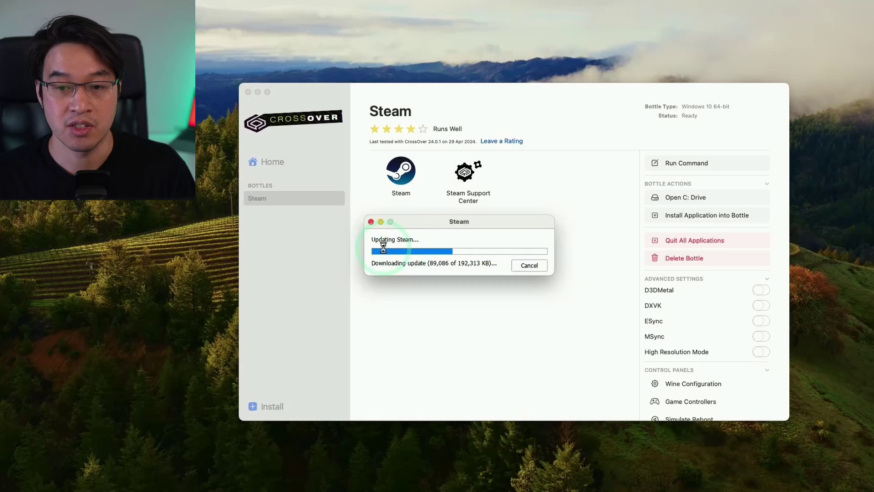
pyautogui.click(431, 250)
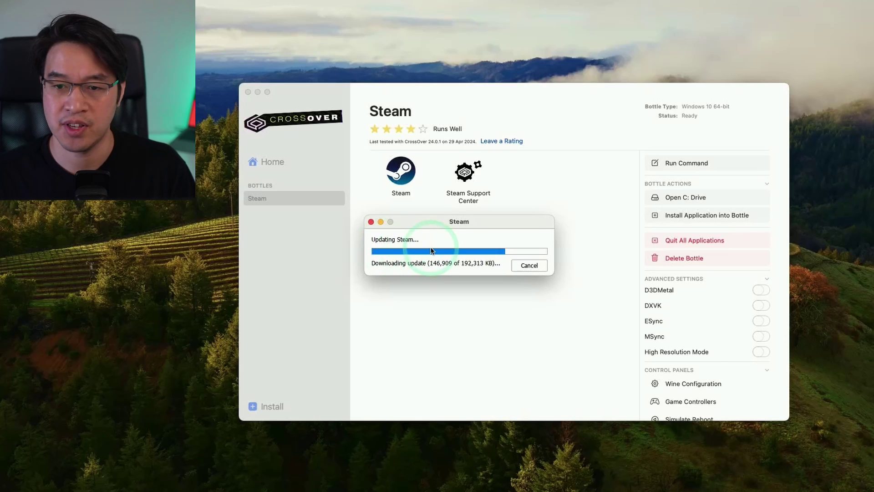
pyautogui.click(522, 265)
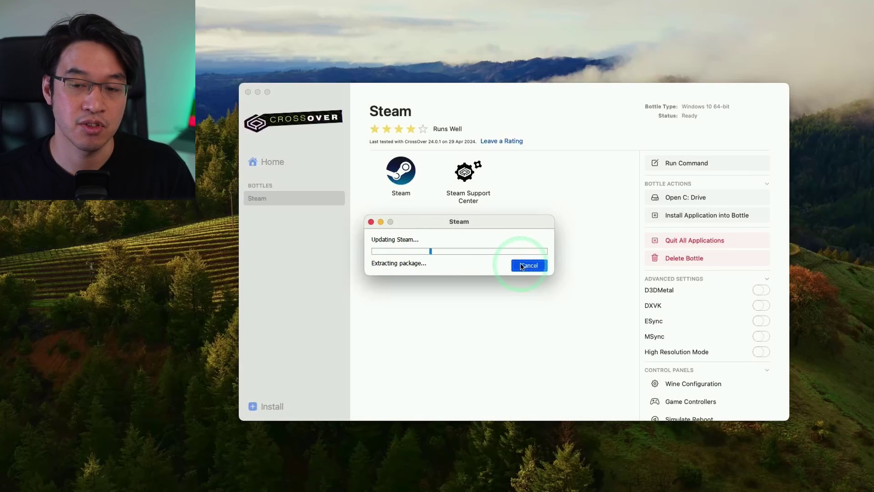
pyautogui.click(277, 193)
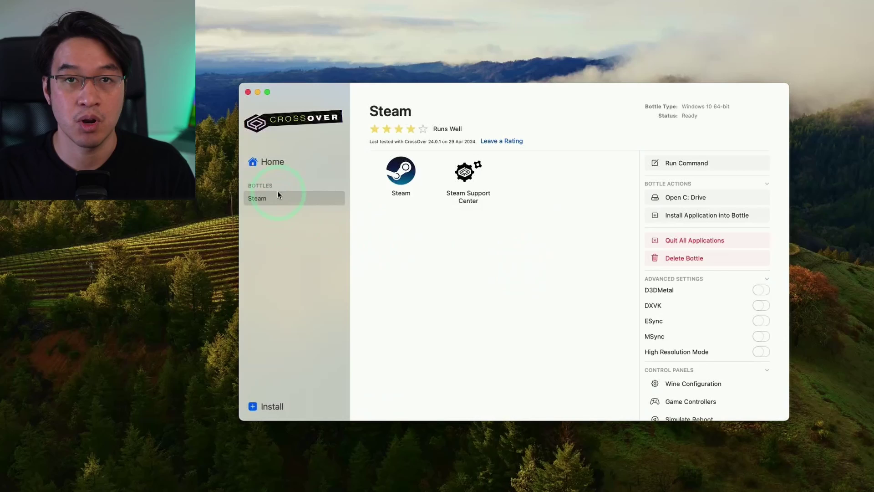
pyautogui.click(383, 234)
pyautogui.click(260, 201)
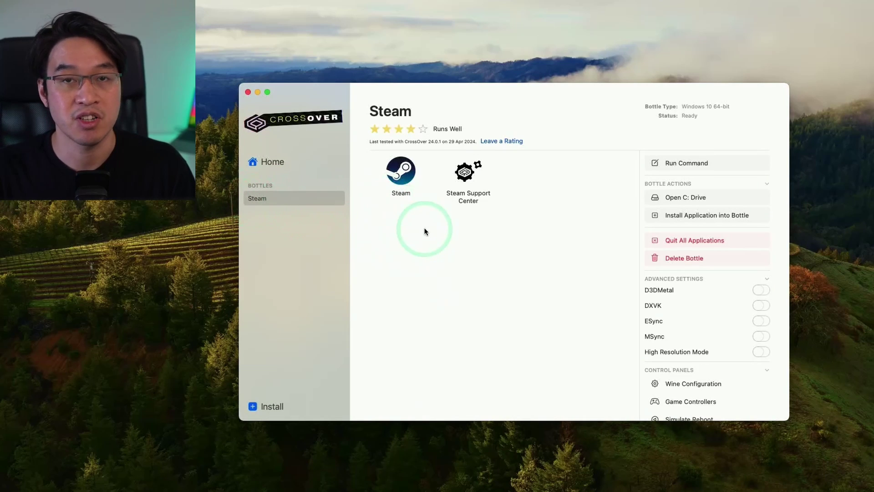
pyautogui.click(376, 208)
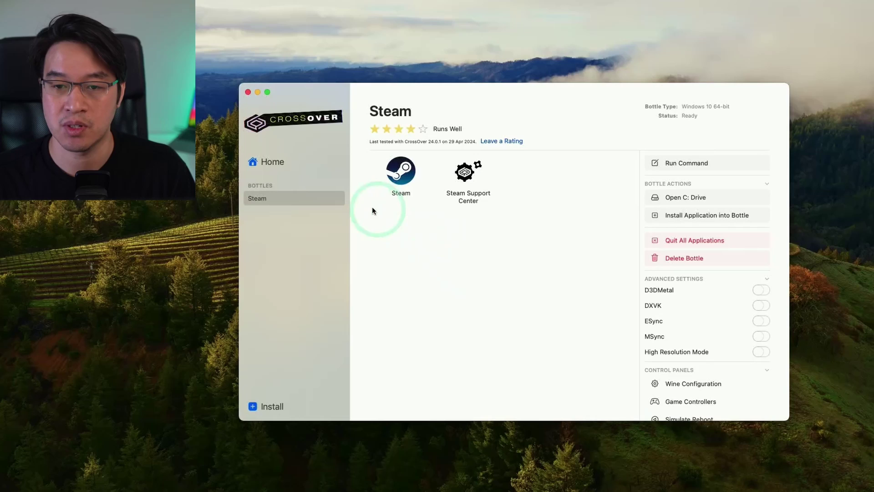
pyautogui.click(675, 259)
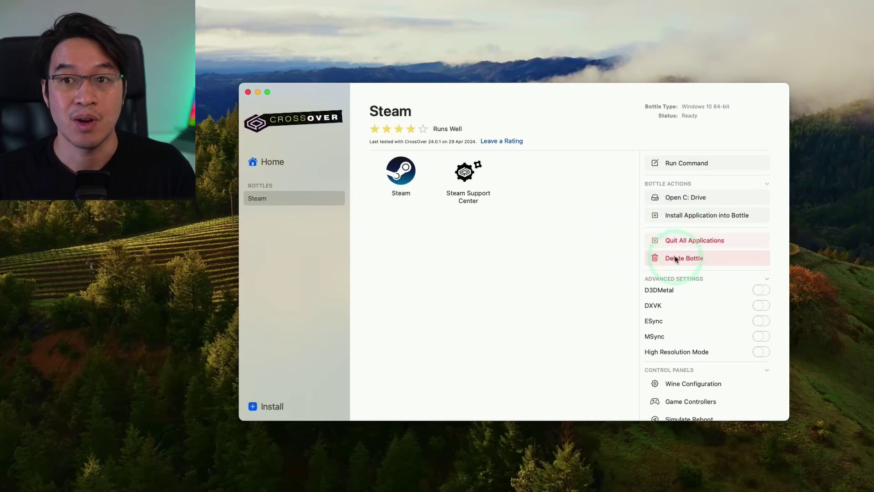
# Enable D3DMetal and MSync for the Steam bottle, and reboot the bottle to apply MSync
pyautogui.scroll(-3, 713, 290)
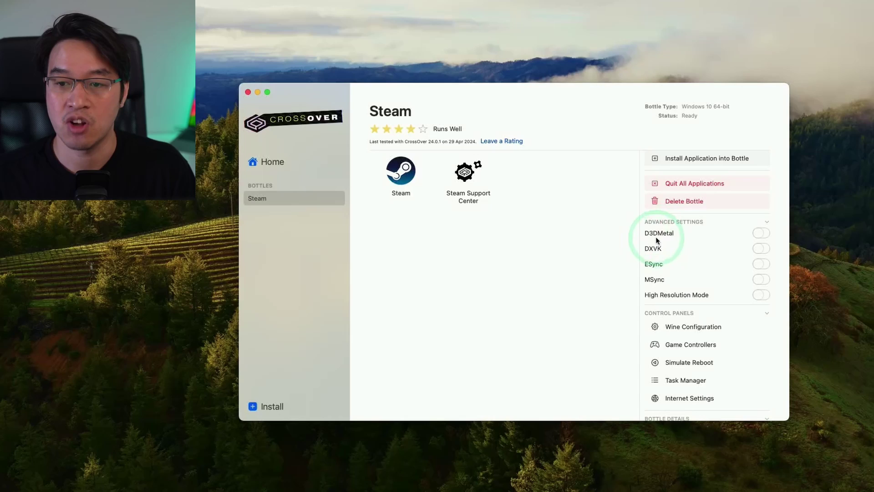
pyautogui.moveTo(648, 234)
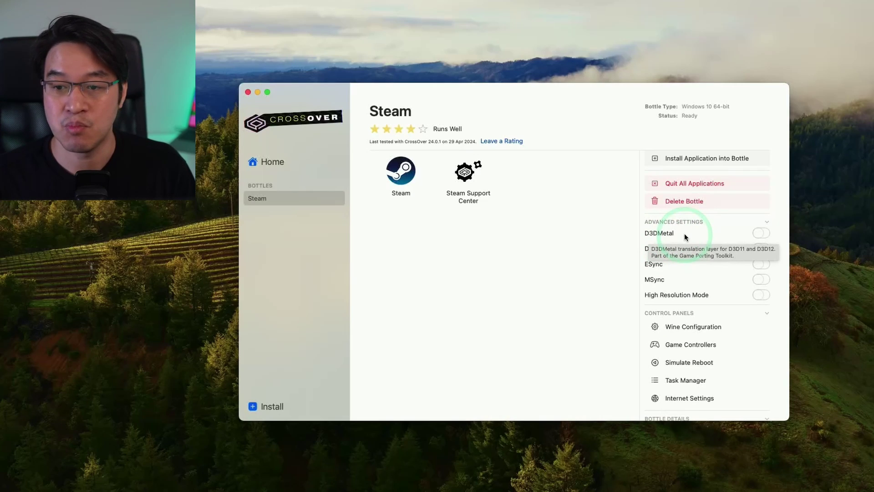
pyautogui.click(761, 233)
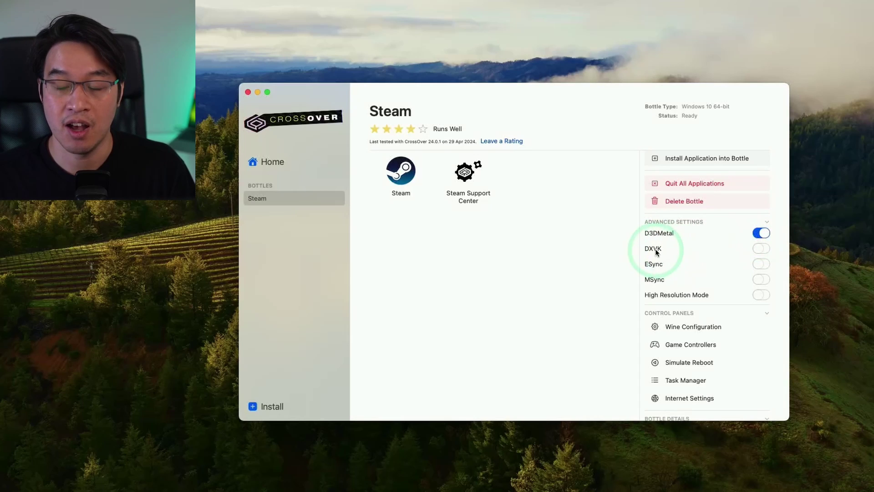
pyautogui.click(759, 280)
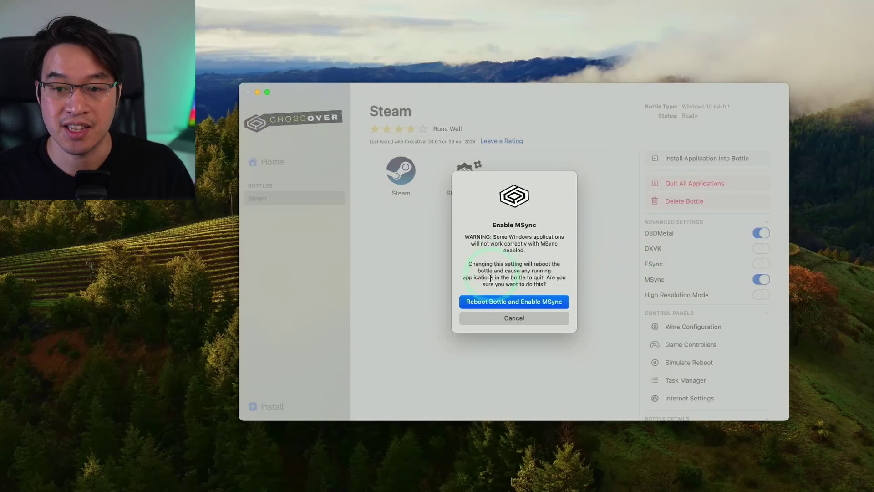
pyautogui.click(484, 303)
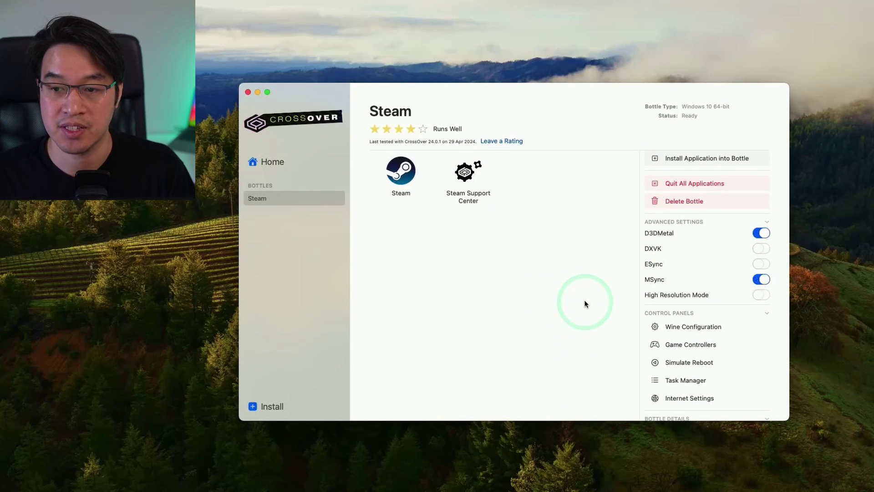
pyautogui.click(277, 188)
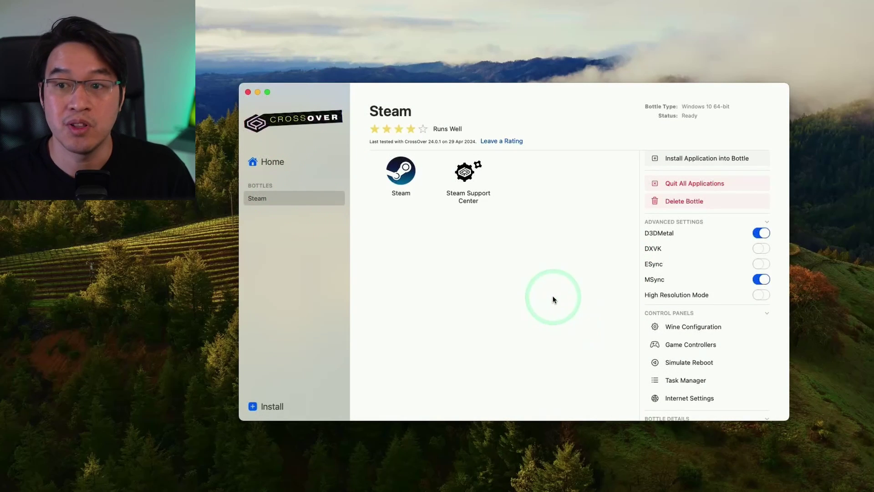
# Add a DLL override for the xaudio2_6 library in the Steam bottle's Wine configuration
pyautogui.click(687, 328)
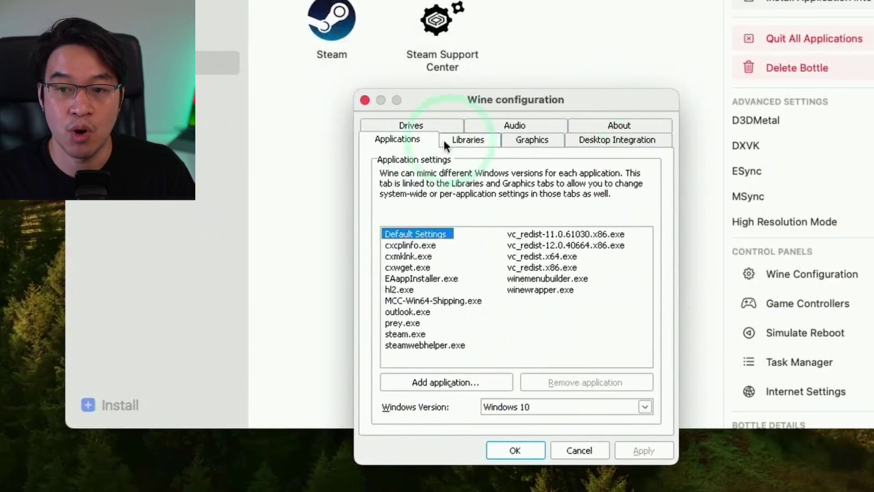
pyautogui.click(421, 155)
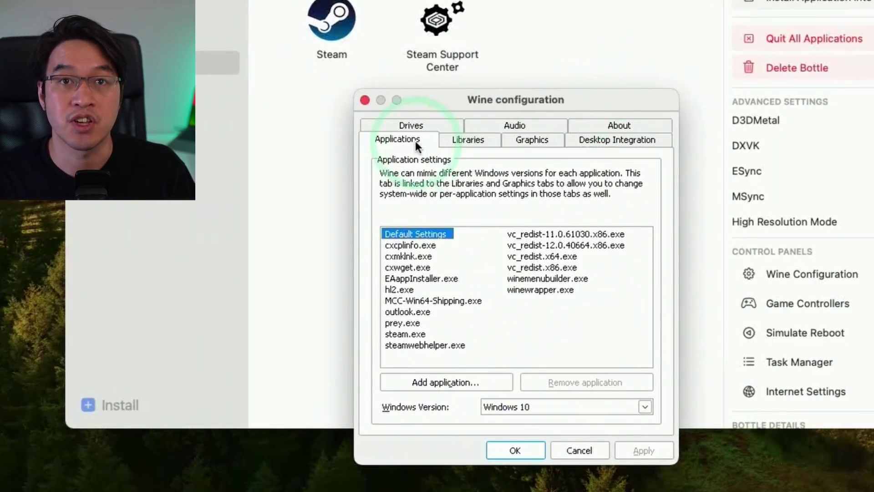
pyautogui.click(478, 140)
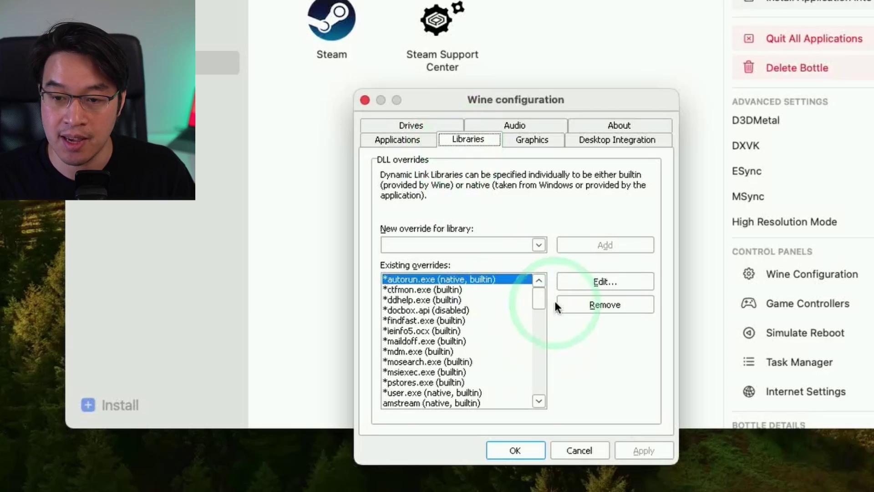
pyautogui.click(541, 248)
pyautogui.click(542, 250)
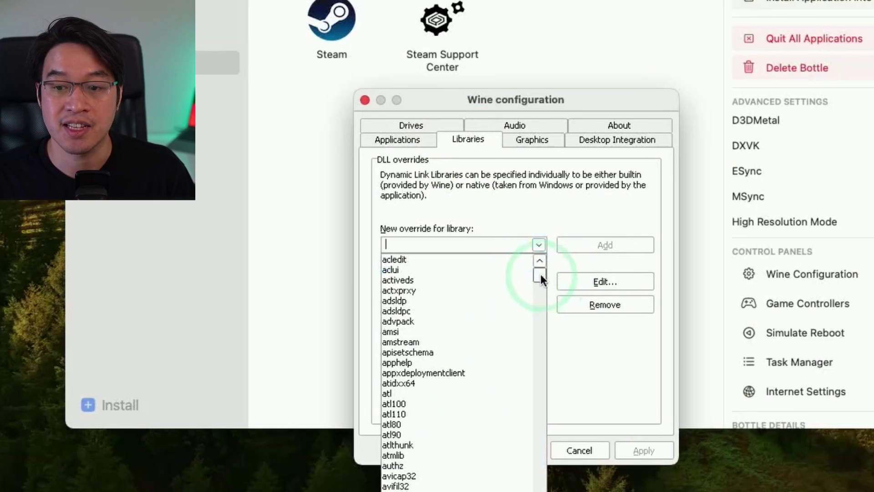
pyautogui.moveTo(540, 272); pyautogui.dragTo(540, 491)
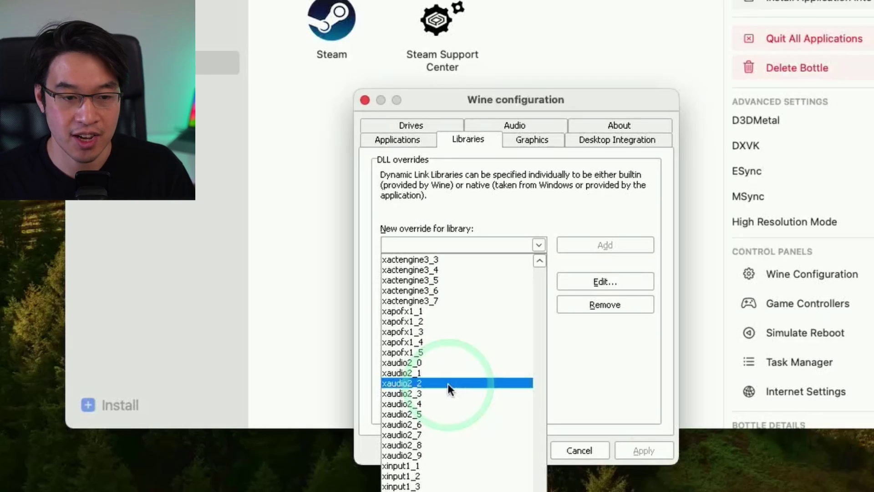
pyautogui.click(455, 424)
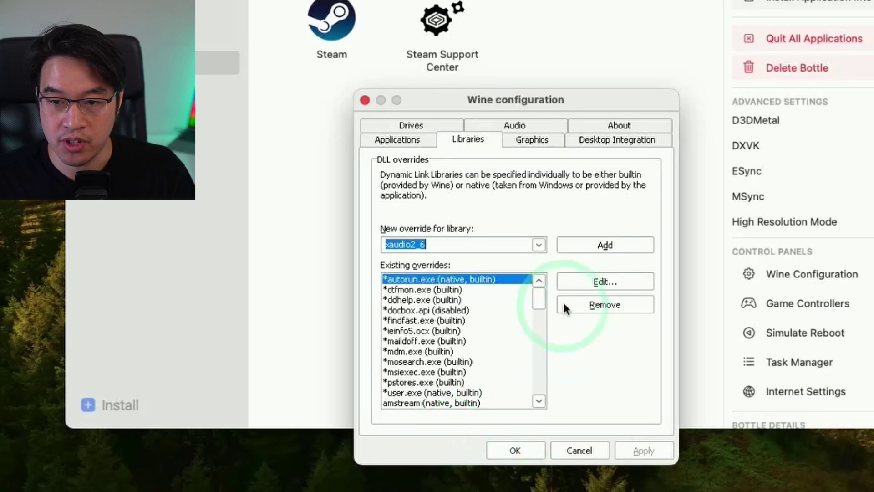
pyautogui.click(594, 245)
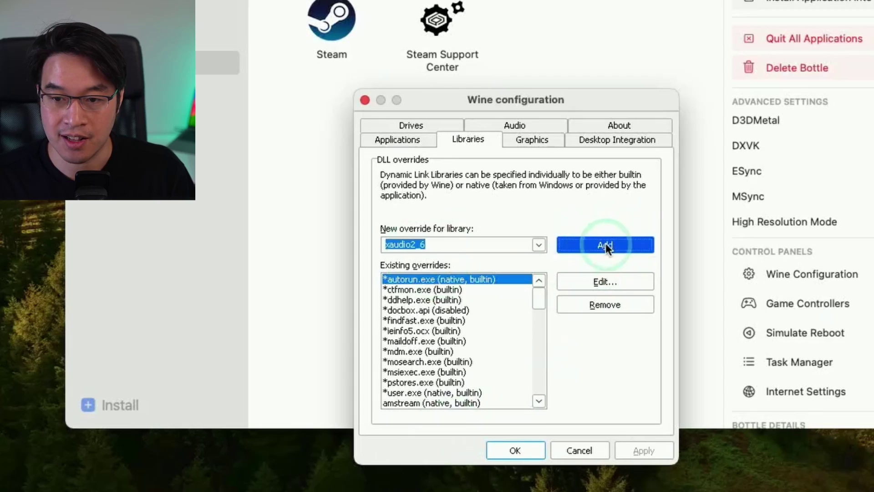
# Add a DLL override for the xaudio2_7 library as well
pyautogui.click(522, 249)
pyautogui.click(450, 435)
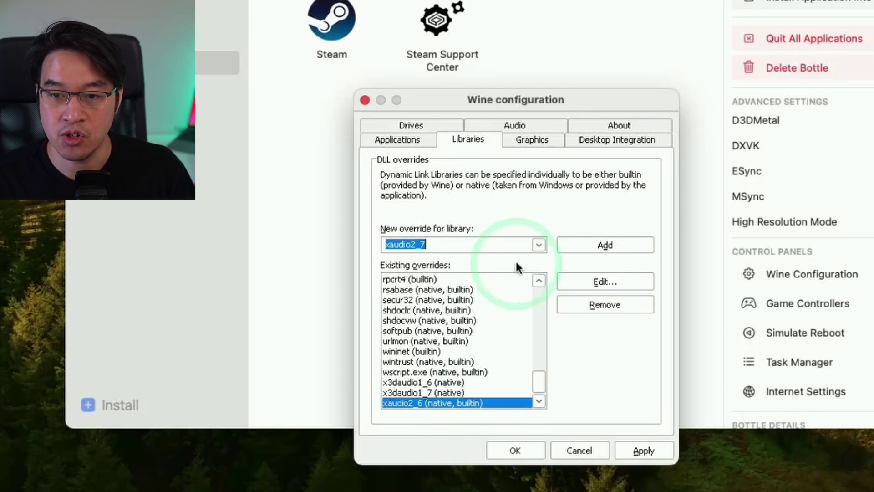
pyautogui.click(605, 245)
# Check the xaudio2_7, x3daudio1_6 and x3daudio1_7 entries among the existing overrides, and save the Wine configuration
pyautogui.click(401, 402)
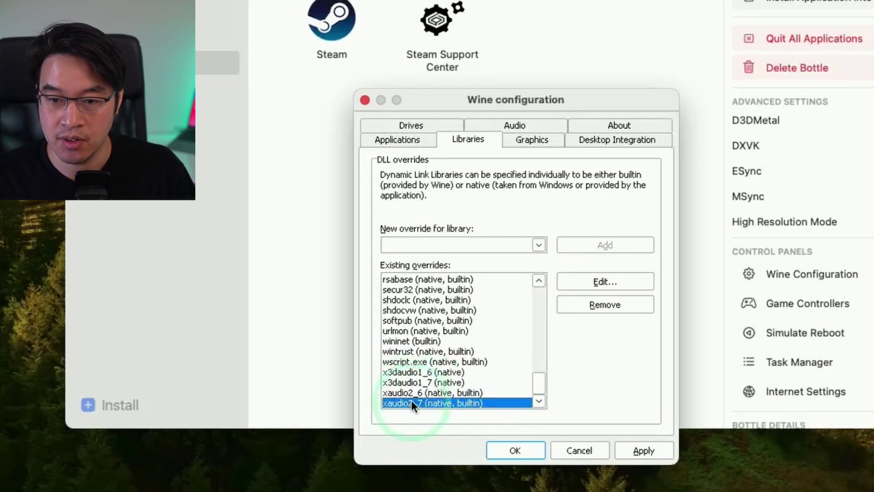
pyautogui.click(431, 371)
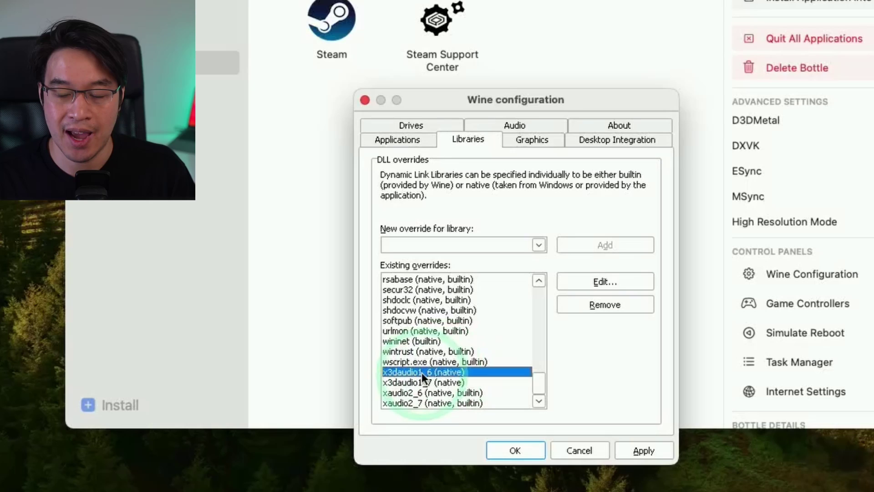
pyautogui.click(387, 372)
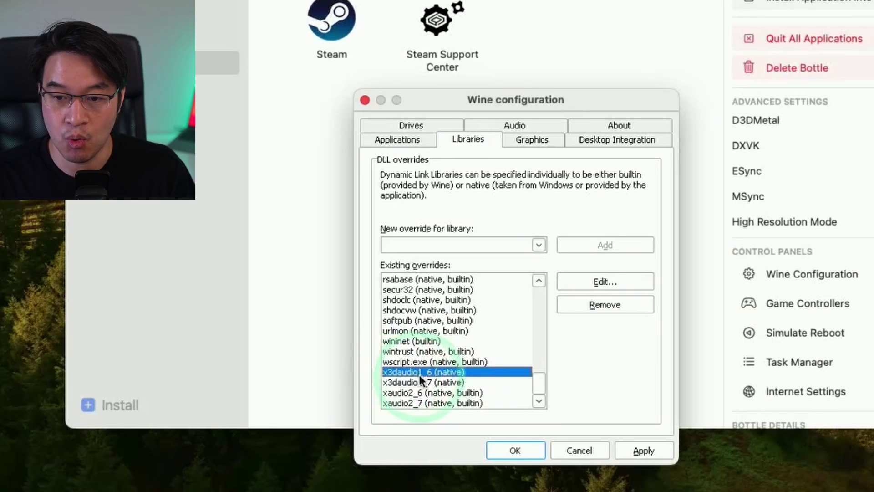
pyautogui.click(392, 382)
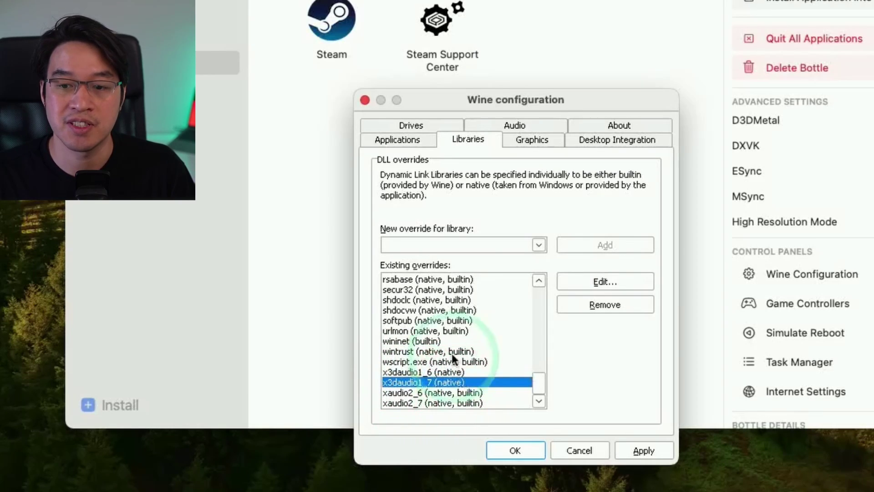
pyautogui.click(450, 371)
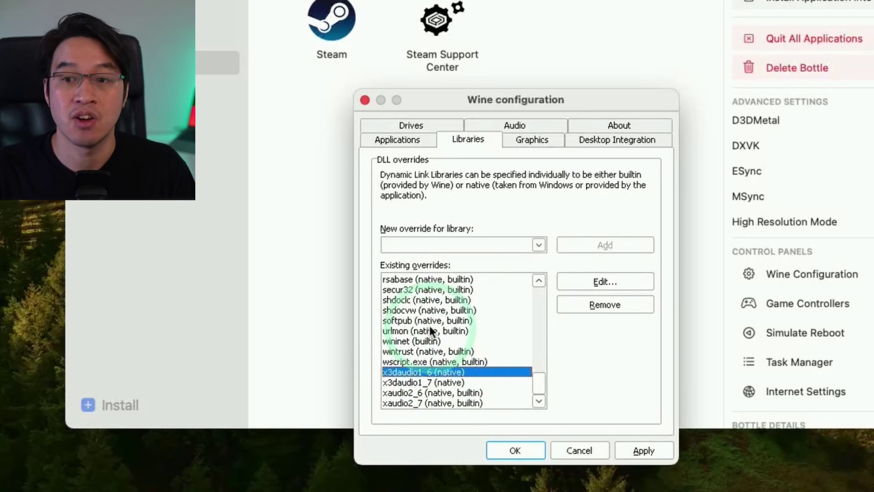
pyautogui.click(493, 449)
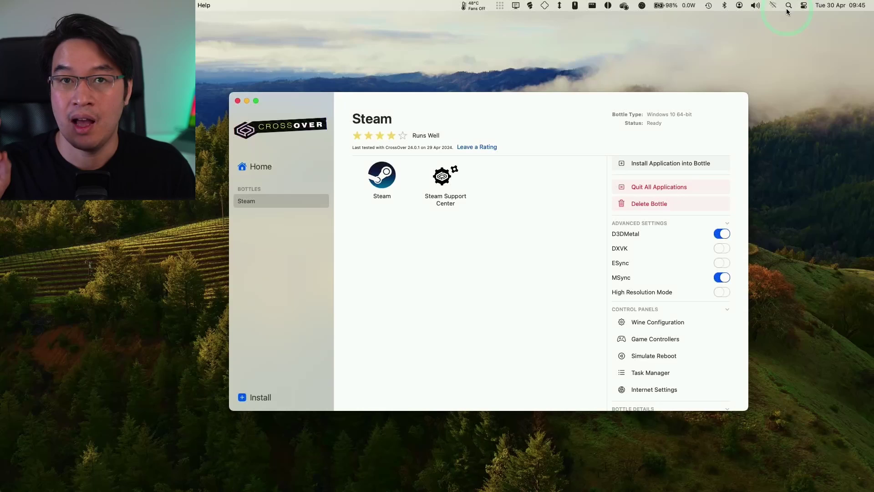
# Search the Mac for midi and open the Audio MIDI Setup application
pyautogui.click(788, 7)
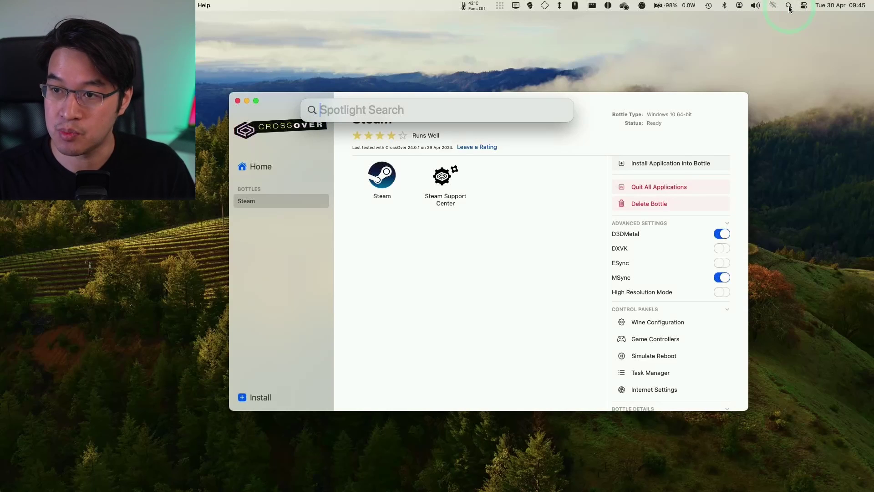
pyautogui.write('midi')
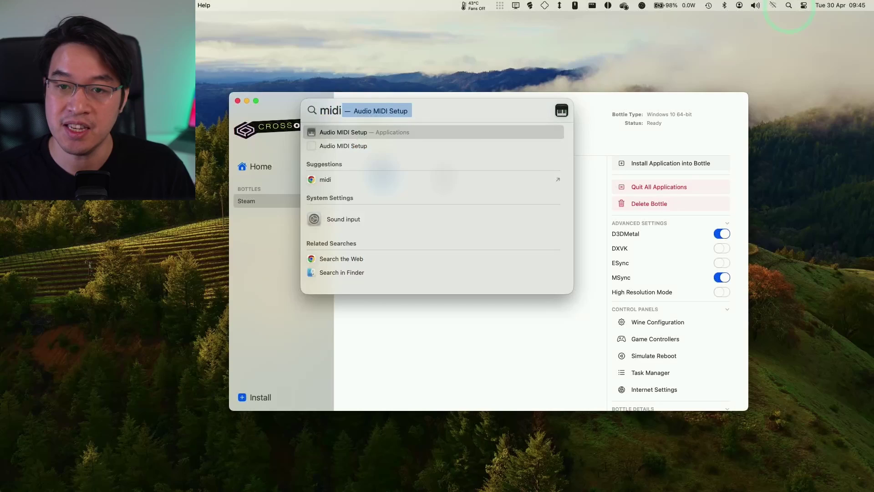
pyautogui.click(406, 135)
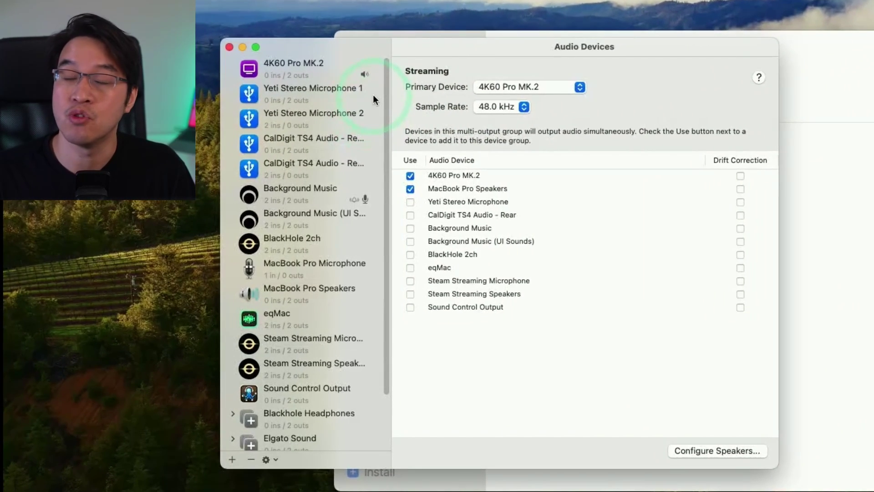
# Set the output format of the MacBook Pro Speakers to 96,000 Hz
pyautogui.click(291, 294)
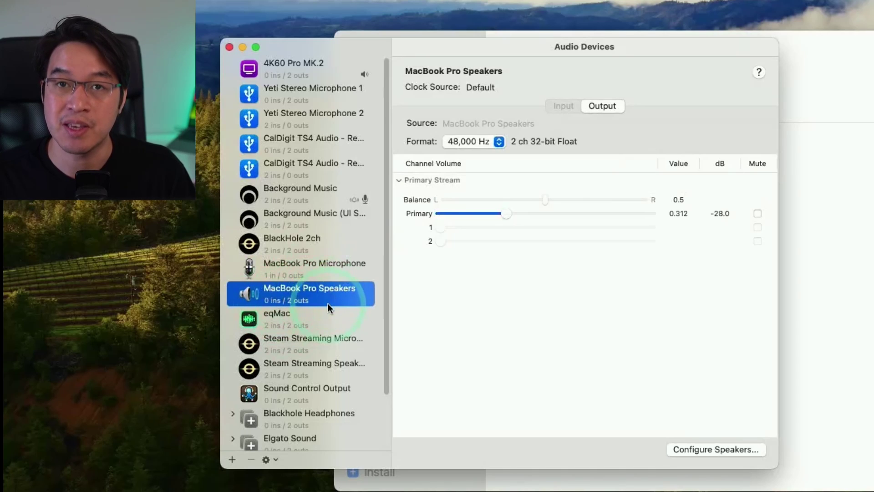
pyautogui.click(482, 142)
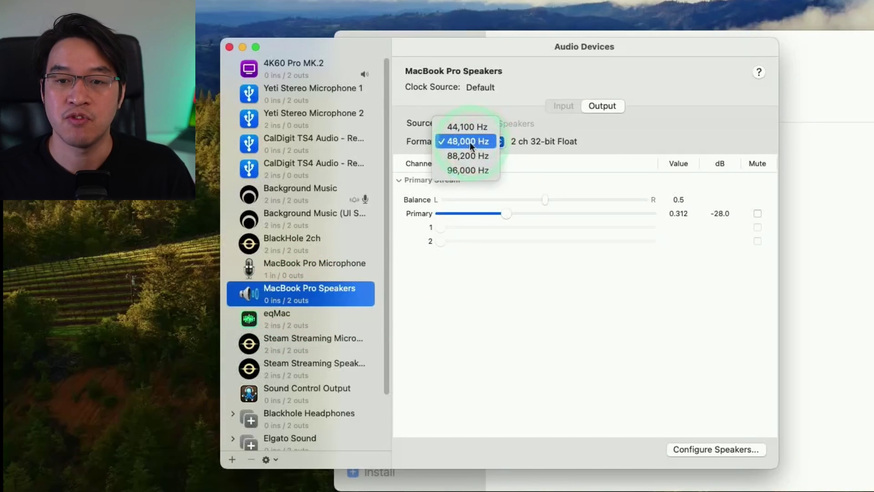
pyautogui.click(472, 169)
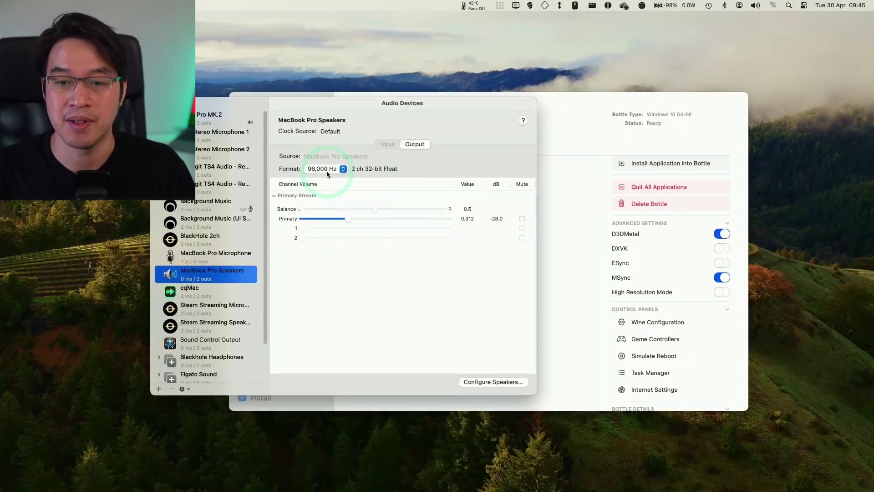
# Return to CrossOver, launch Steam from the Steam bottle and close its blank pop-up window
pyautogui.click(742, 283)
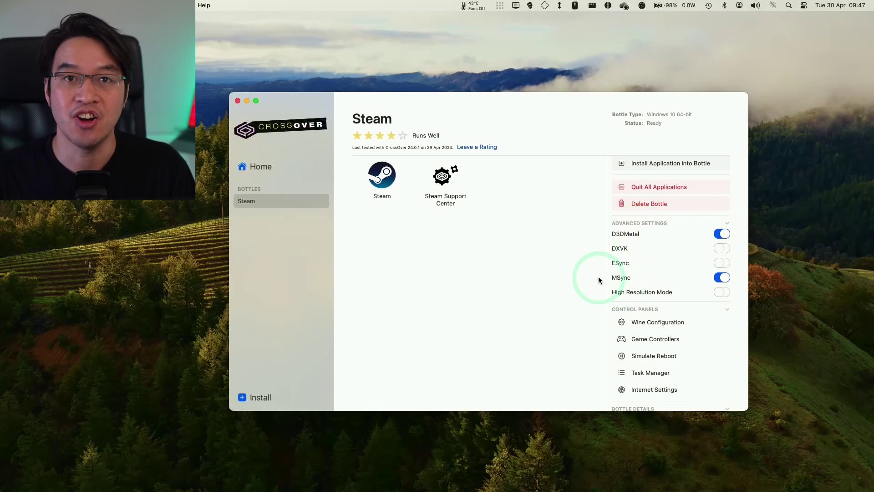
pyautogui.doubleClick(387, 181)
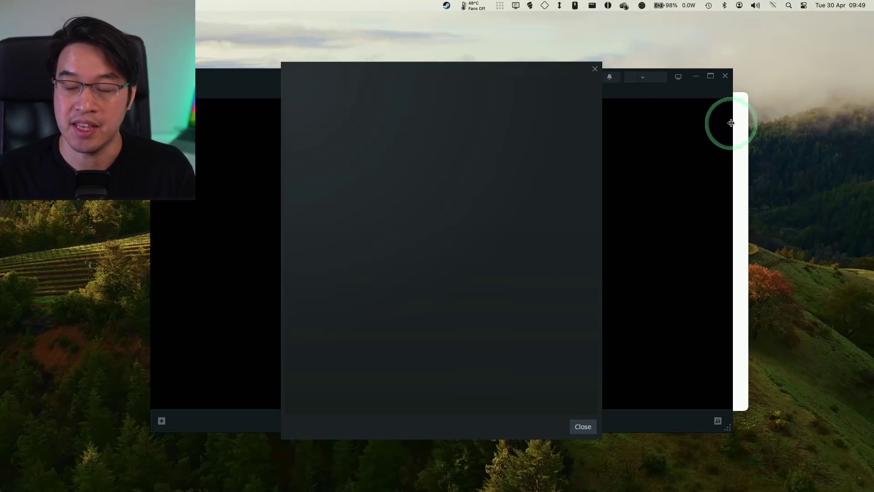
pyautogui.click(594, 69)
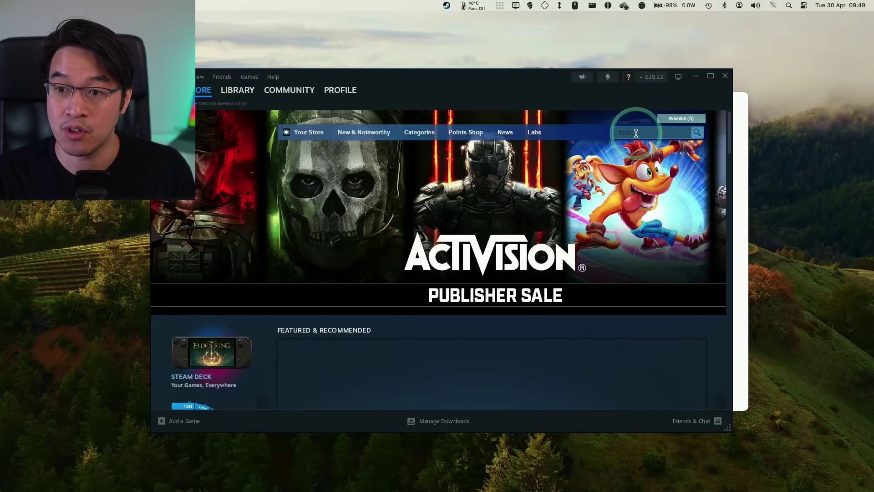
# Search the Steam store for fallout 4 and view the purchase options on the game's store page
pyautogui.click(636, 133)
pyautogui.write('fallout 4')
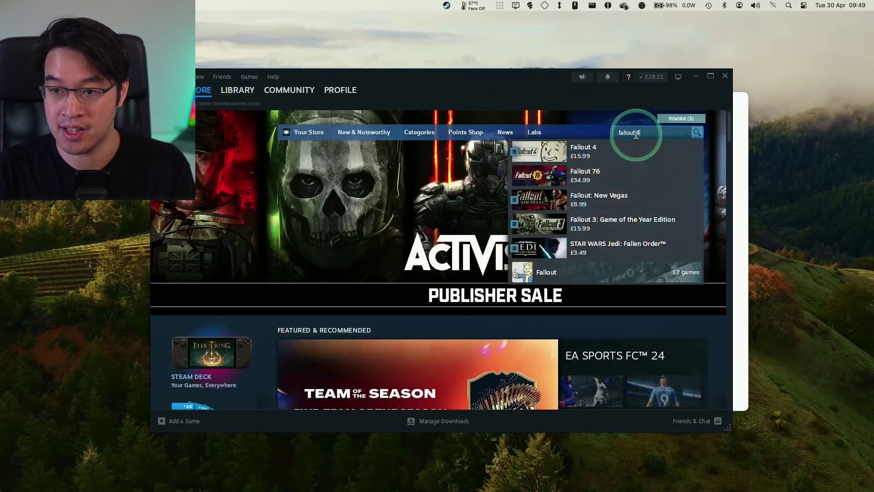
pyautogui.press('Return')
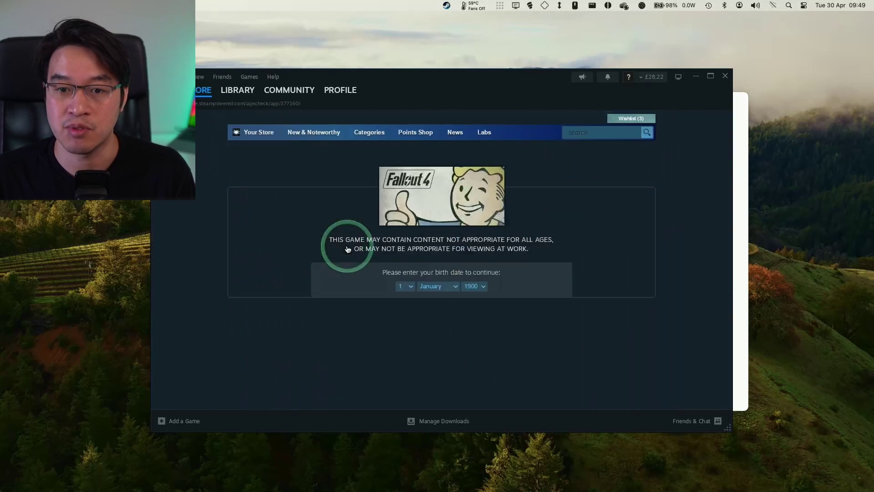
pyautogui.scroll(-10, 213, 237)
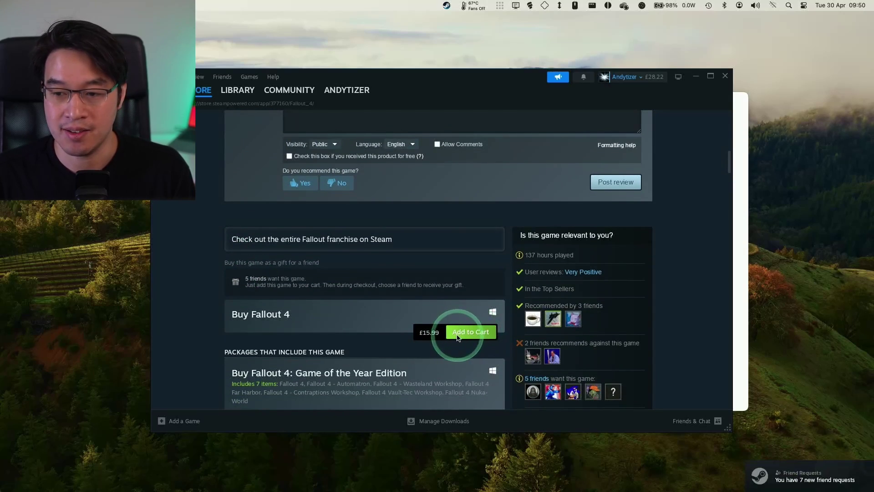
# Switch to the browser and check the Fallout 4 Steam key offer and its price on Gamesplanet
pyautogui.click(72, 474)
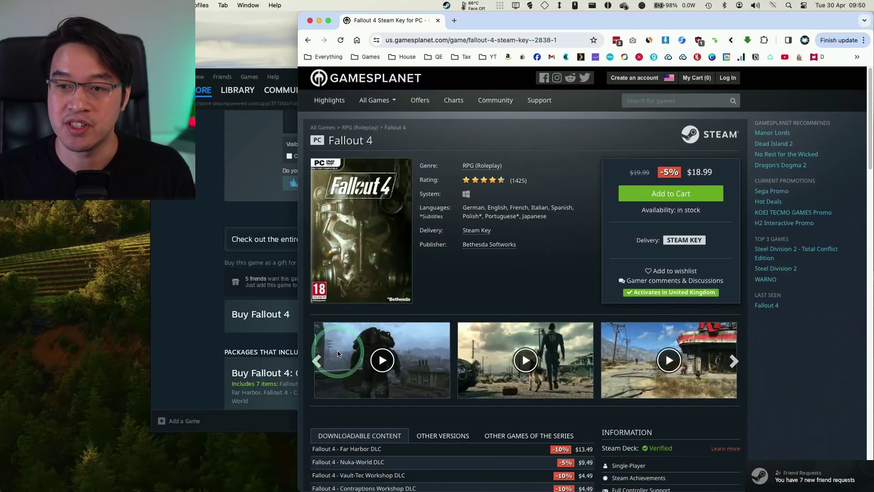
pyautogui.click(415, 41)
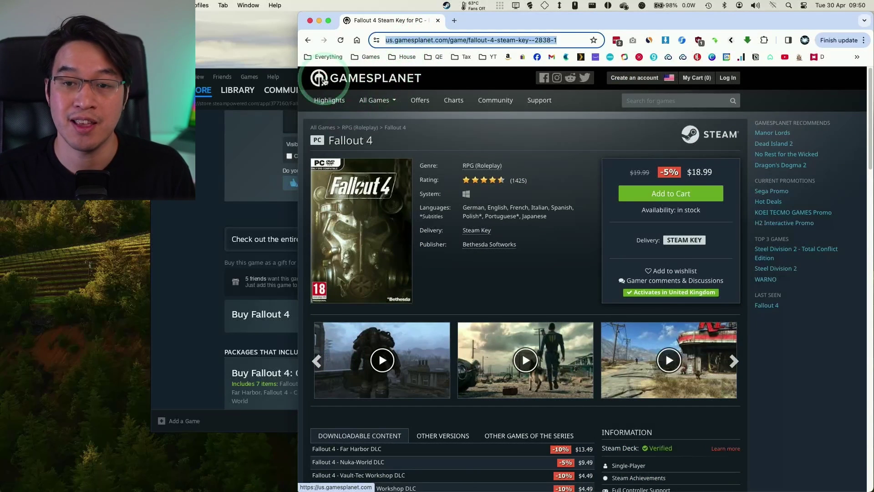
pyautogui.click(485, 141)
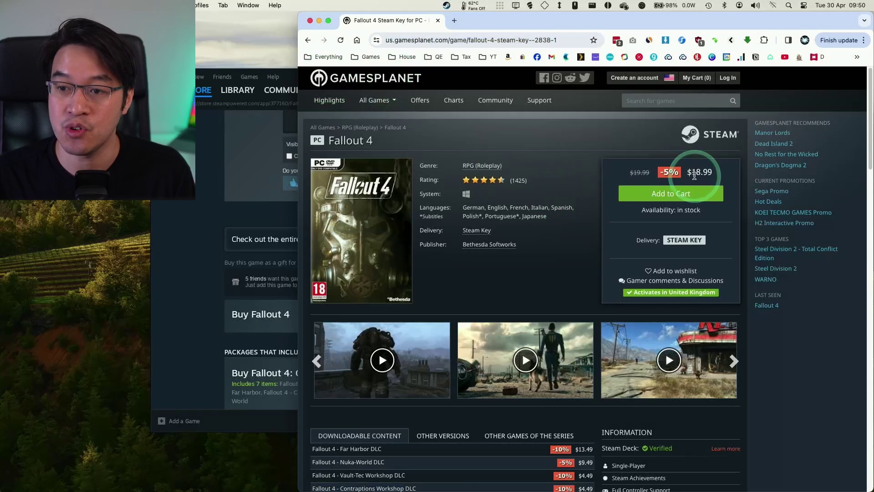
pyautogui.moveTo(691, 172); pyautogui.dragTo(725, 172)
pyautogui.click(722, 176)
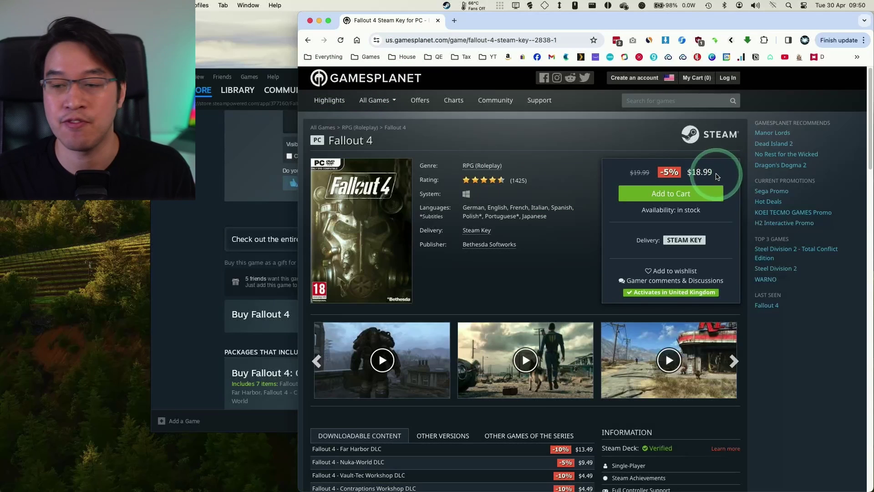
# Open Steam's product activation dialog to see where a purchased key is entered, and cancel it
pyautogui.click(261, 75)
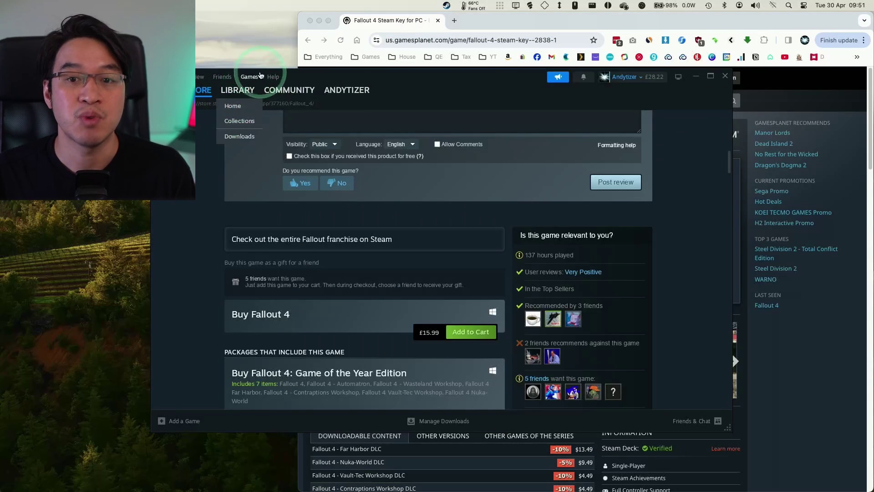
pyautogui.click(251, 77)
pyautogui.click(251, 78)
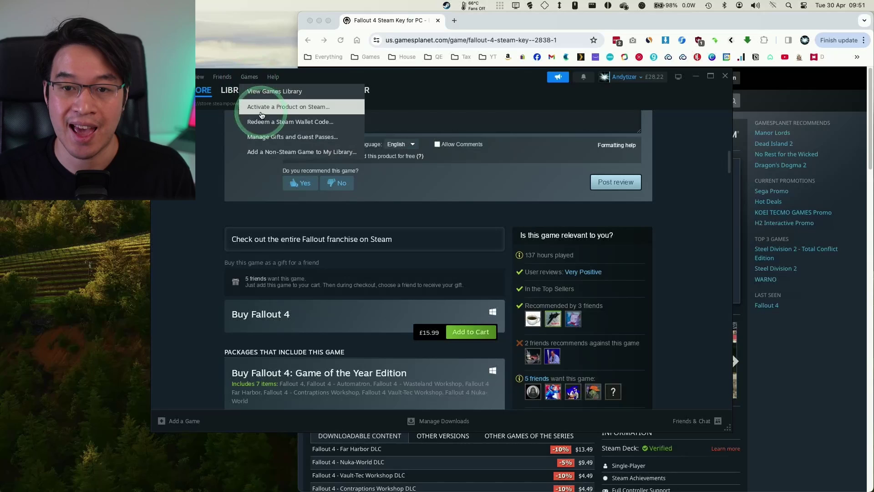
pyautogui.click(248, 106)
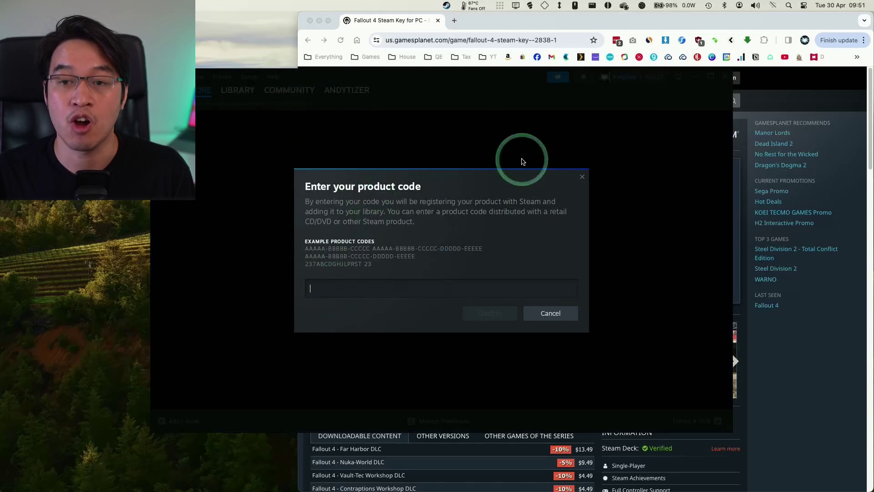
pyautogui.click(488, 21)
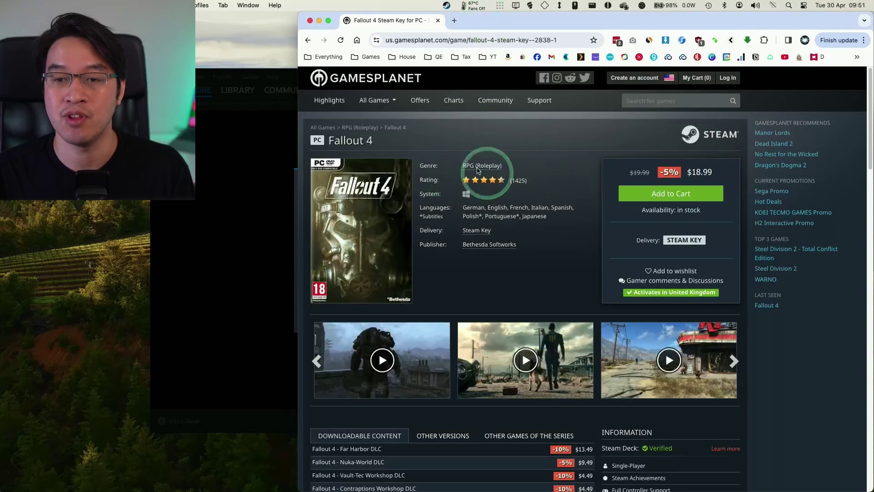
pyautogui.click(294, 195)
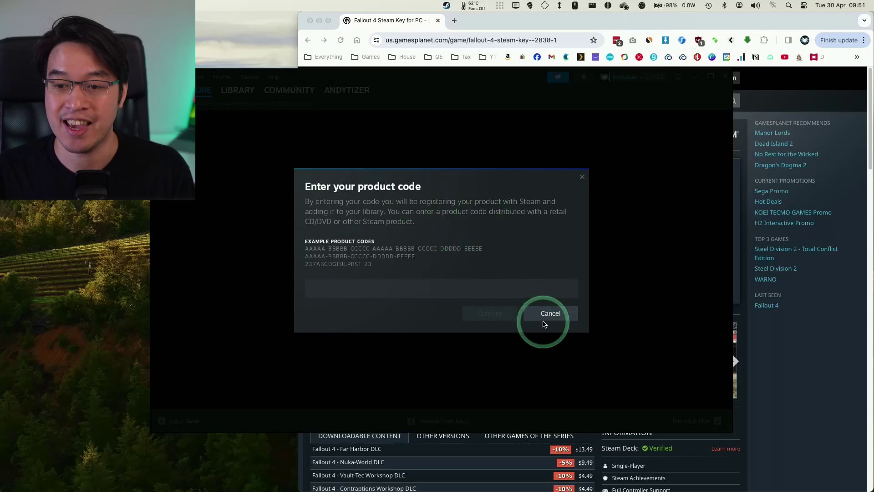
pyautogui.click(545, 317)
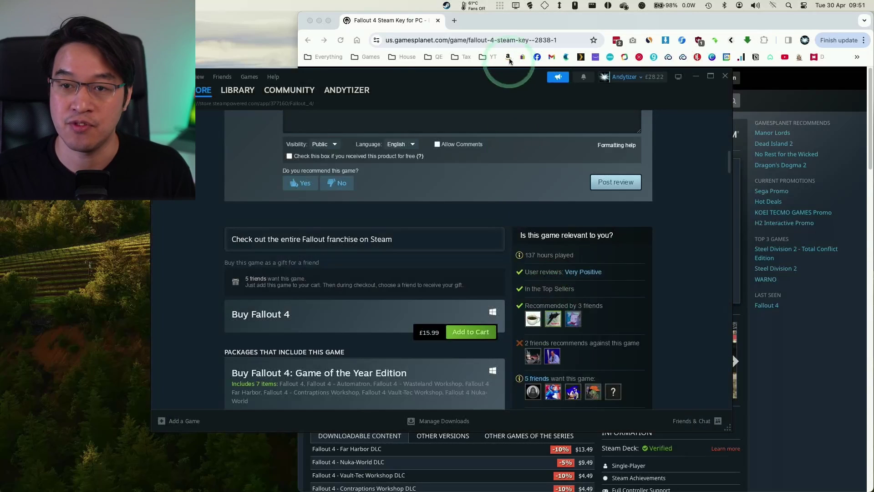
# Go back to the Gamesplanet page in the browser and examine the discounted Fallout 4 price
pyautogui.click(509, 64)
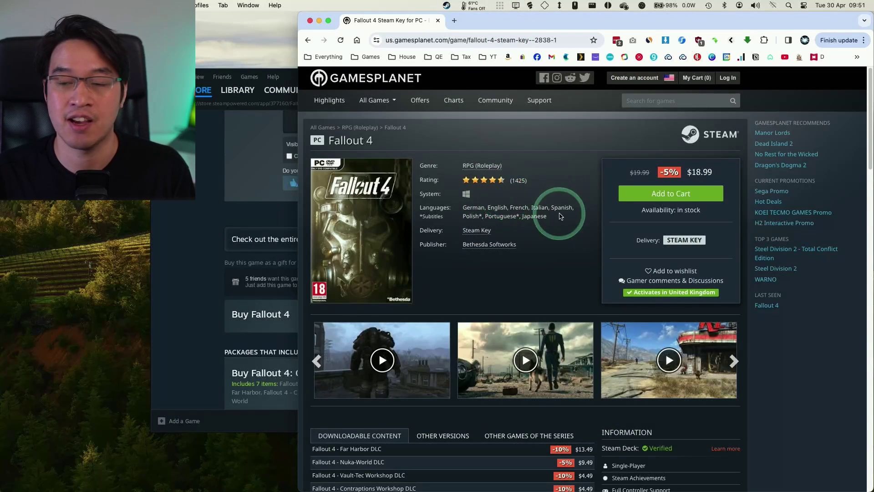
pyautogui.moveTo(716, 174); pyautogui.dragTo(622, 178)
pyautogui.click(622, 178)
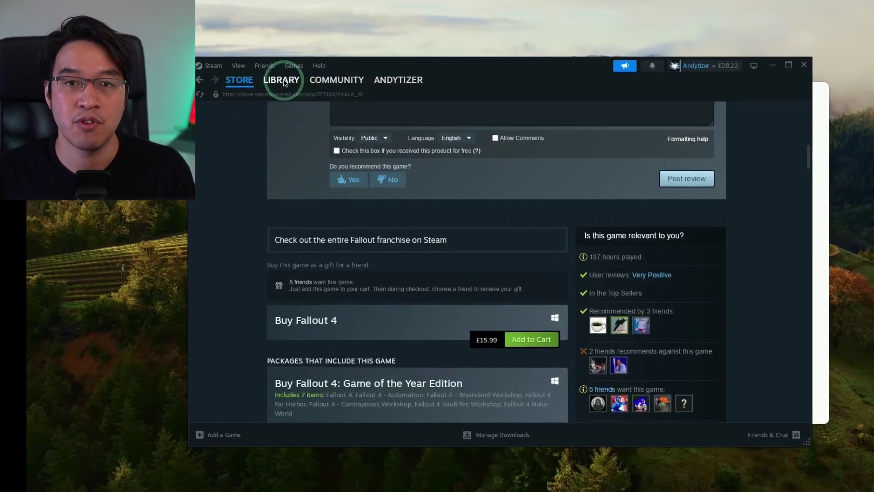
# Search the Steam library for fallout and open the Fallout 4 page
pyautogui.click(237, 90)
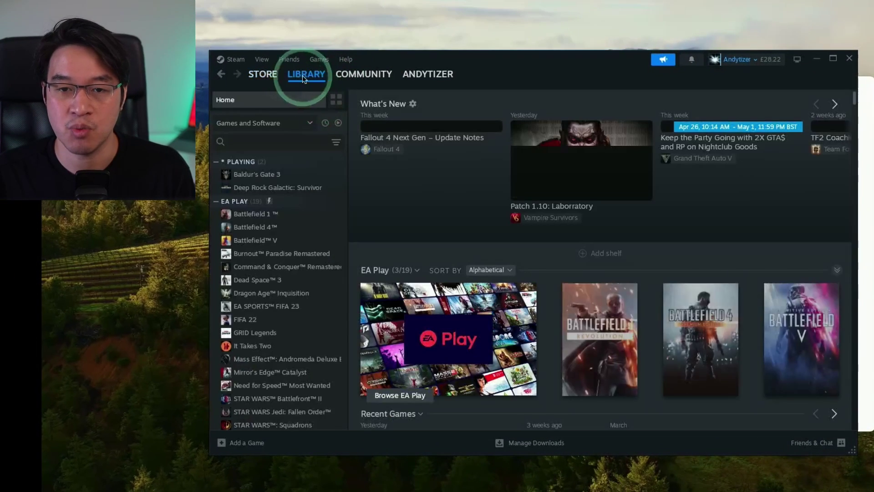
pyautogui.click(267, 141)
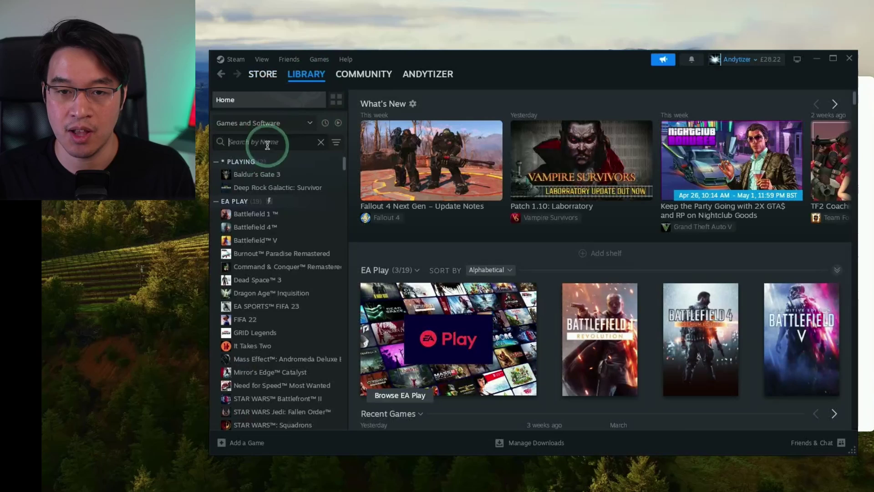
pyautogui.write('fallout')
pyautogui.click(314, 214)
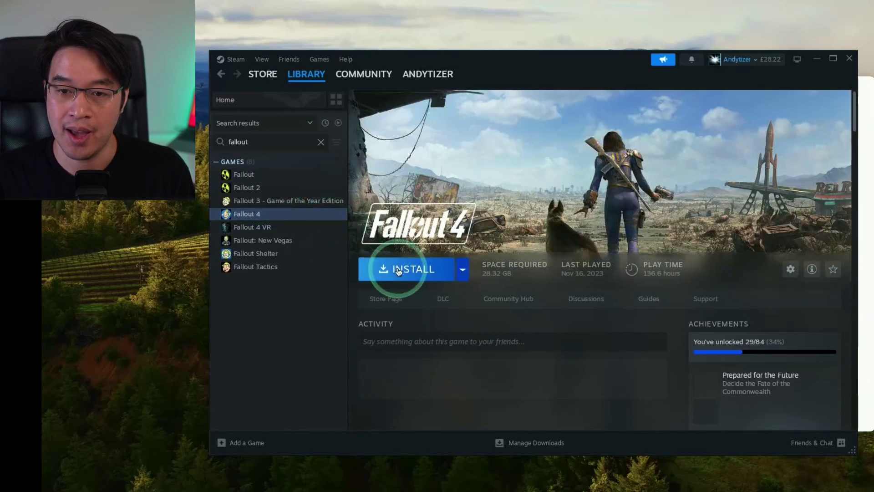
# Set up the Fallout 4 installation on Local Drive (C:) with the desktop and start menu shortcuts turned off
pyautogui.click(397, 270)
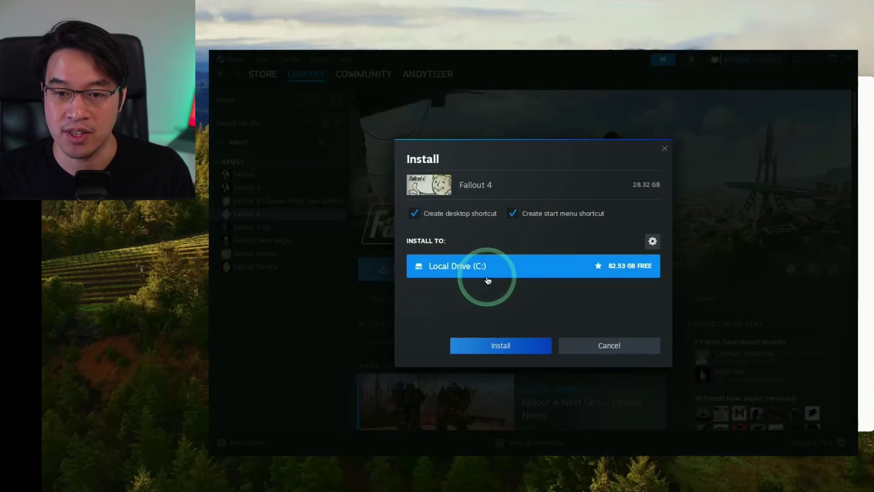
pyautogui.click(435, 218)
pyautogui.click(542, 211)
pyautogui.click(592, 351)
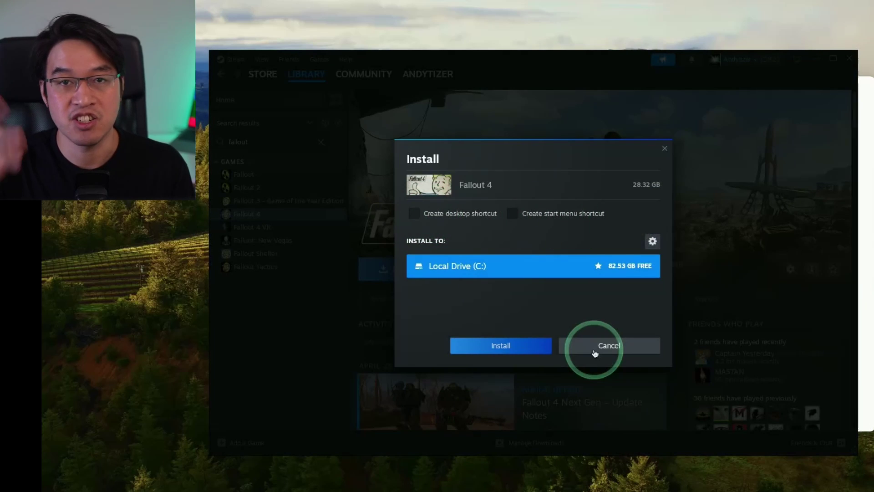
# Launch Fallout 4 from the Steam library and accept its EULA
pyautogui.click(250, 215)
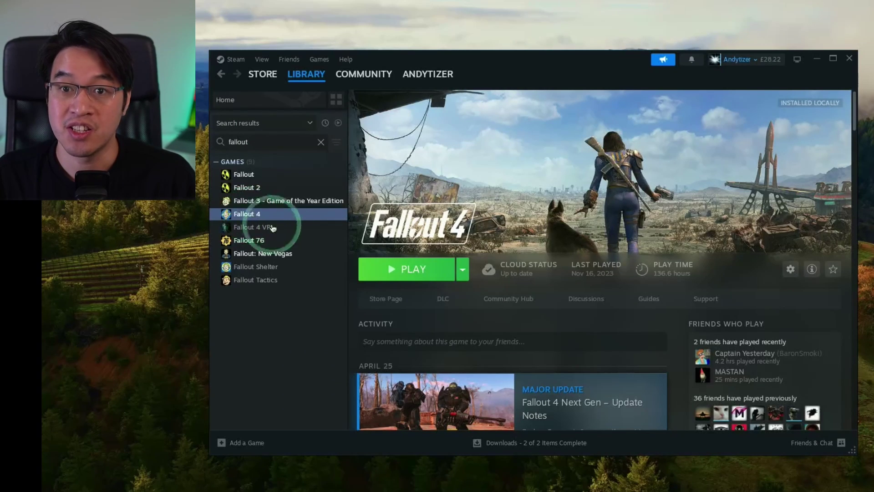
pyautogui.click(408, 274)
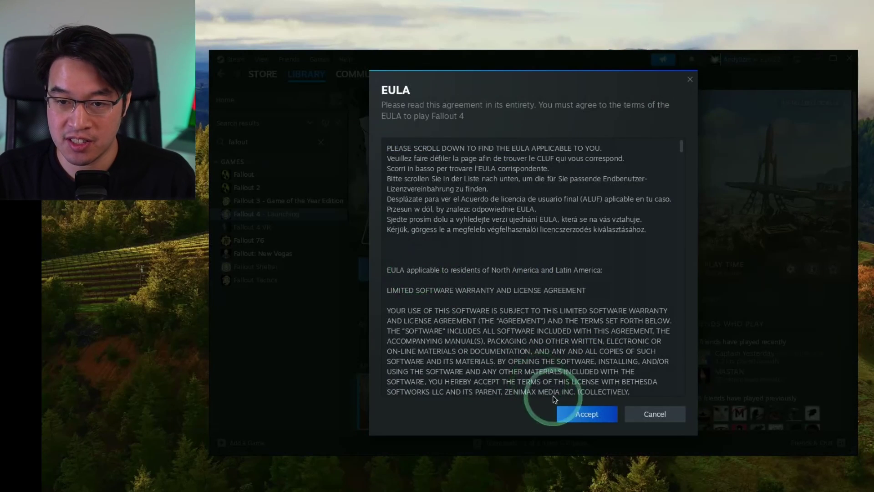
pyautogui.click(580, 415)
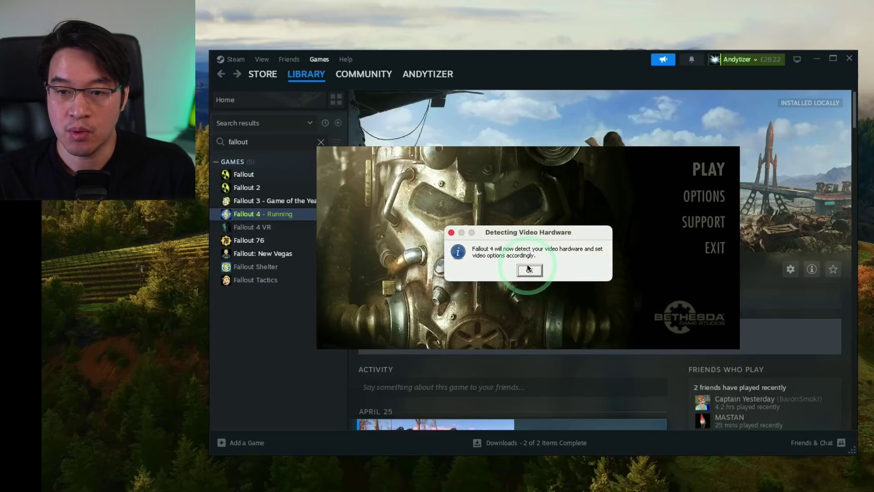
# Let the Fallout 4 launcher detect the video hardware and acknowledge the video settings it applies
pyautogui.click(529, 271)
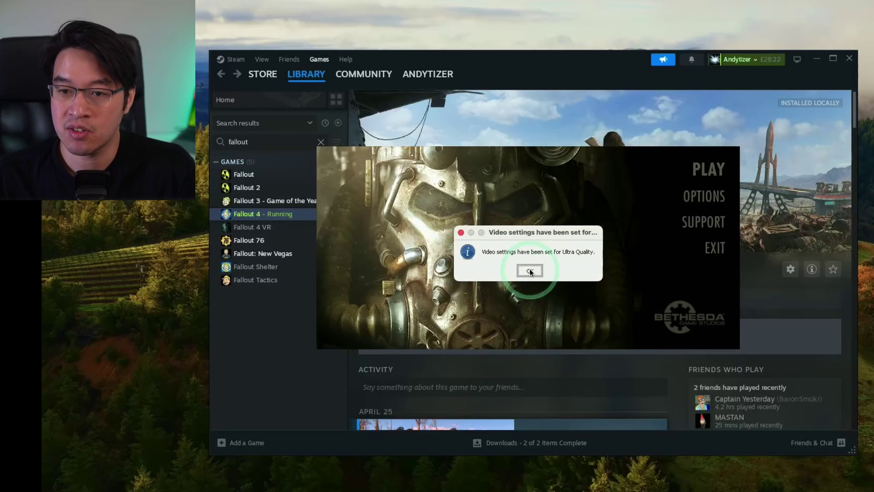
pyautogui.click(530, 270)
pyautogui.click(530, 272)
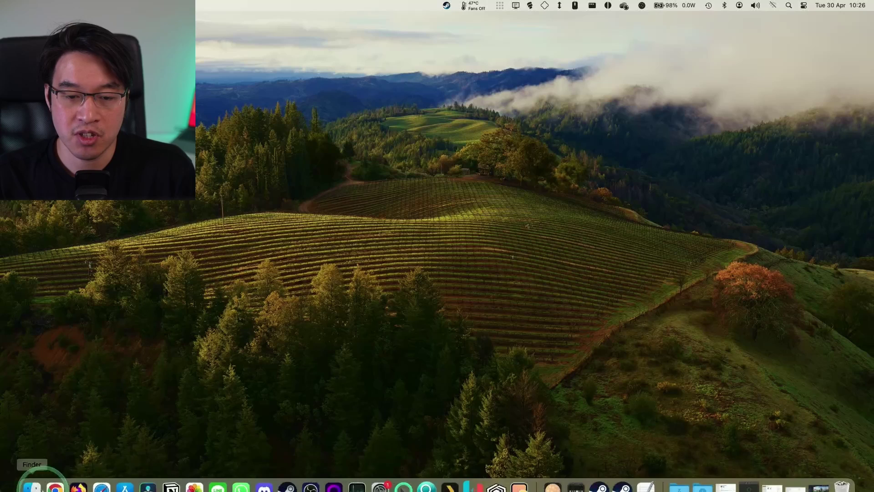
# In Finder, open the Fallout4 folder inside My Games in the Mac's Documents folder
pyautogui.click(40, 488)
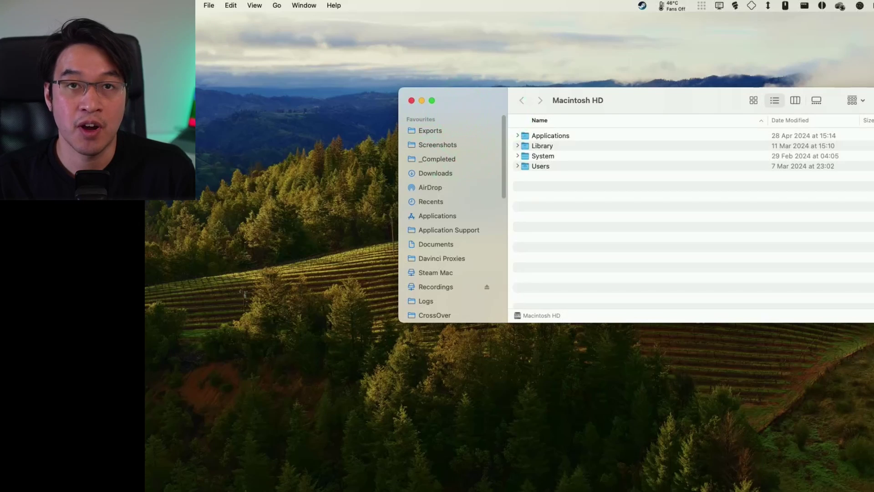
pyautogui.click(276, 5)
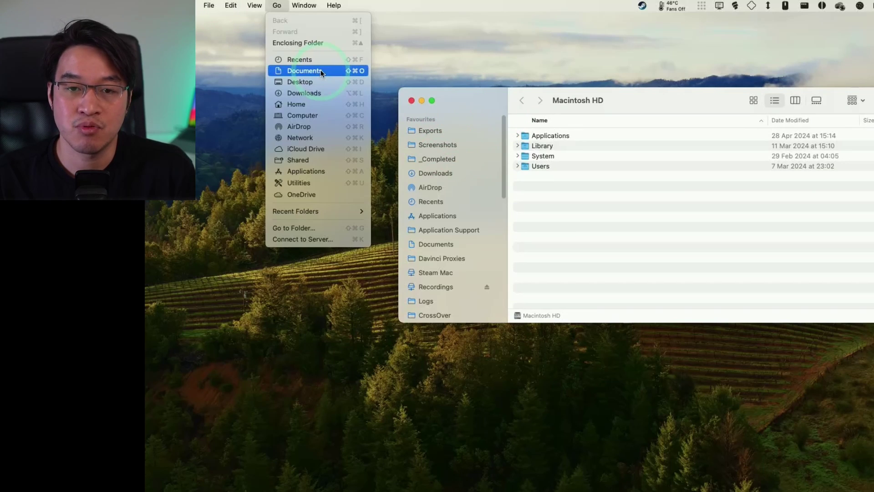
pyautogui.click(320, 71)
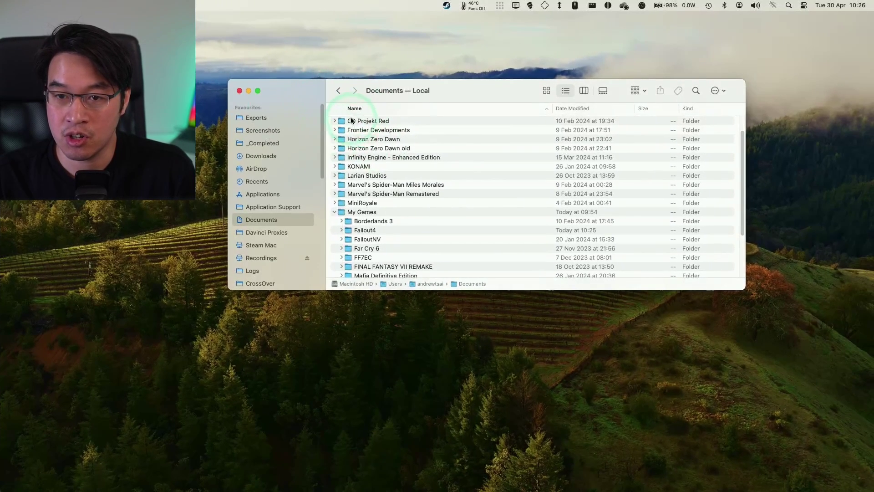
pyautogui.click(334, 212)
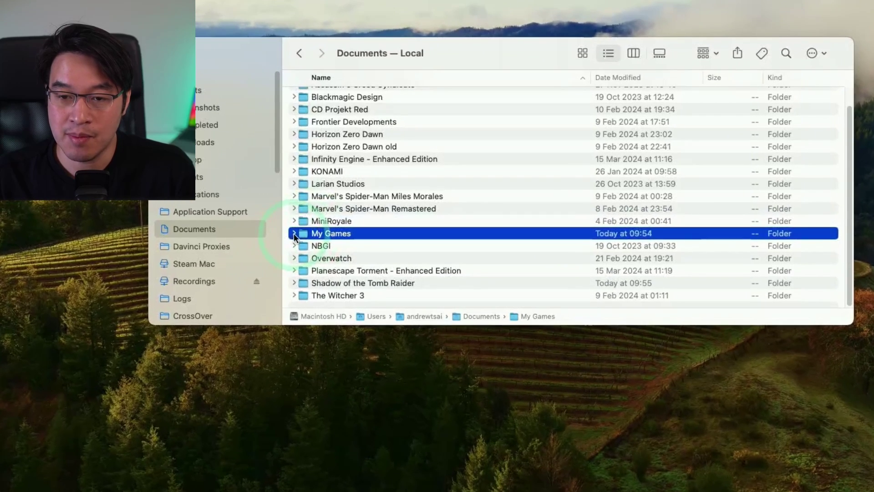
pyautogui.click(334, 221)
pyautogui.scroll(-4, 359, 251)
pyautogui.click(339, 225)
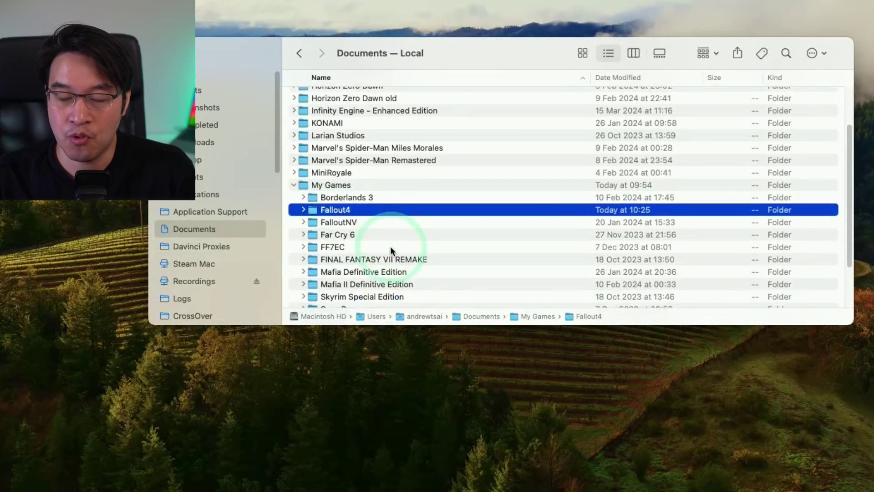
pyautogui.doubleClick(337, 201)
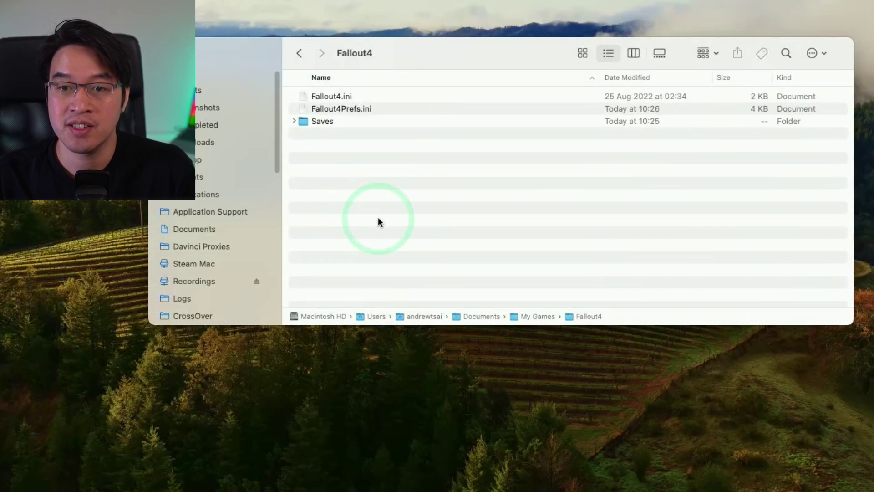
# Examine the two ini files and the contents of the Saves folder in the Fallout4 folder
pyautogui.click(330, 95)
pyautogui.click(332, 106)
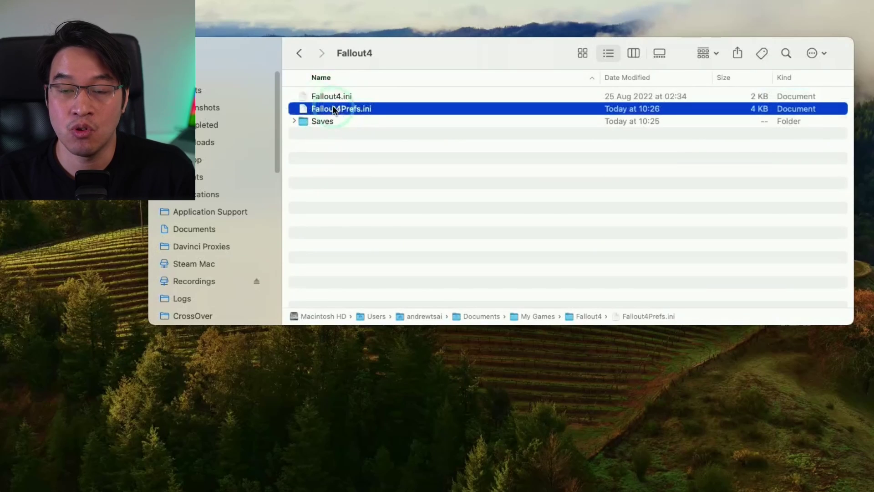
pyautogui.click(294, 122)
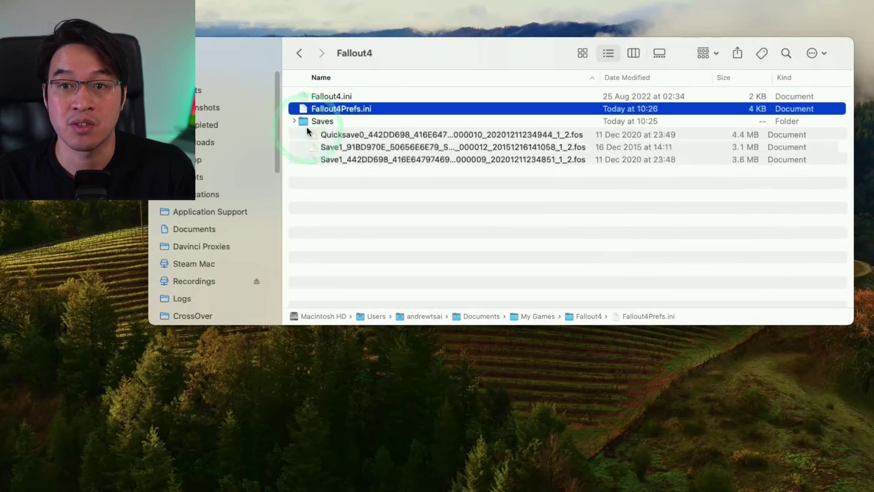
pyautogui.click(293, 121)
# Open Fallout4.ini with TextEdit, enlarge its window and move it clear of the file list
pyautogui.click(337, 97)
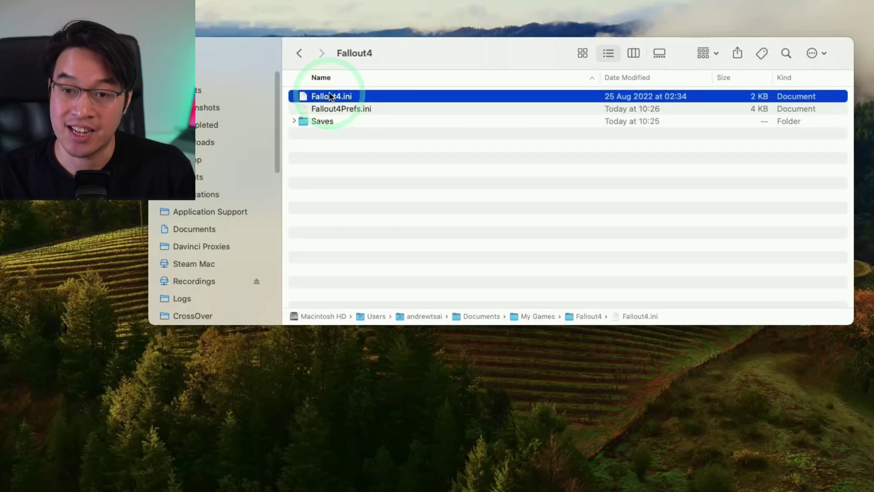
pyautogui.rightClick(327, 93)
pyautogui.moveTo(376, 117)
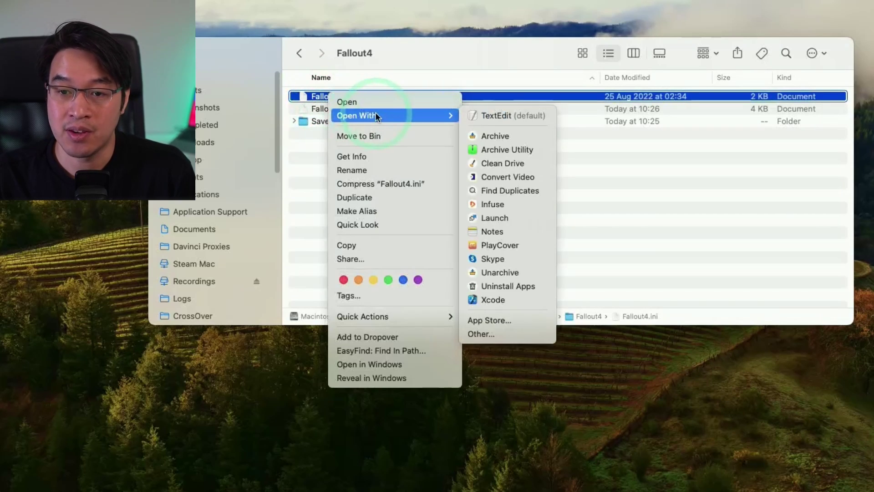
pyautogui.click(501, 117)
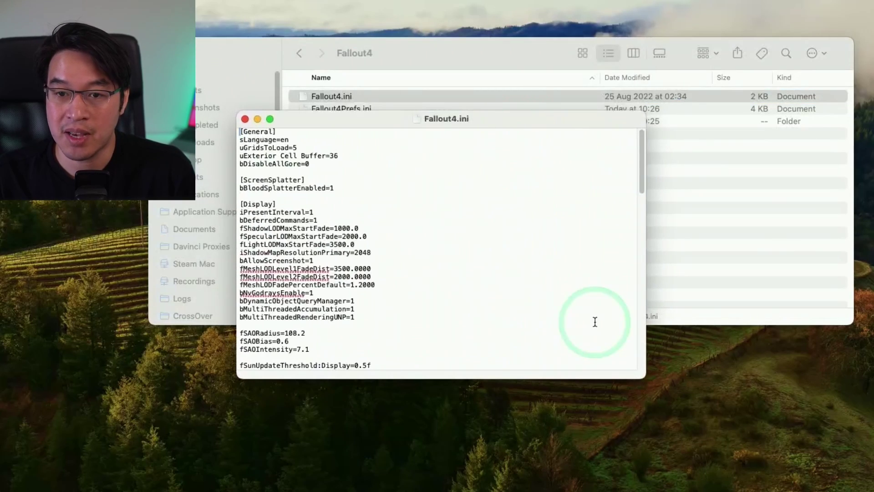
pyautogui.moveTo(645, 377); pyautogui.dragTo(718, 490)
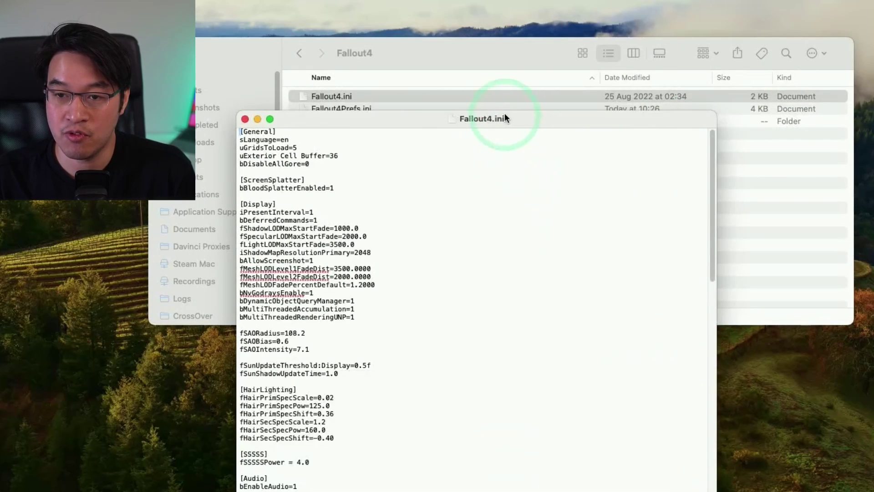
pyautogui.moveTo(505, 117); pyautogui.dragTo(657, 168)
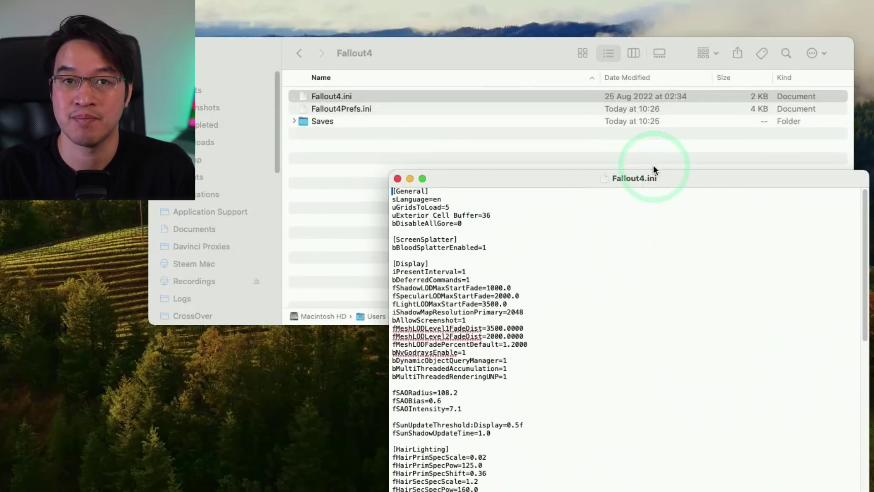
# Set bDisableAllGore to 1 in the [General] section of Fallout4.ini
pyautogui.moveTo(487, 224); pyautogui.dragTo(448, 222)
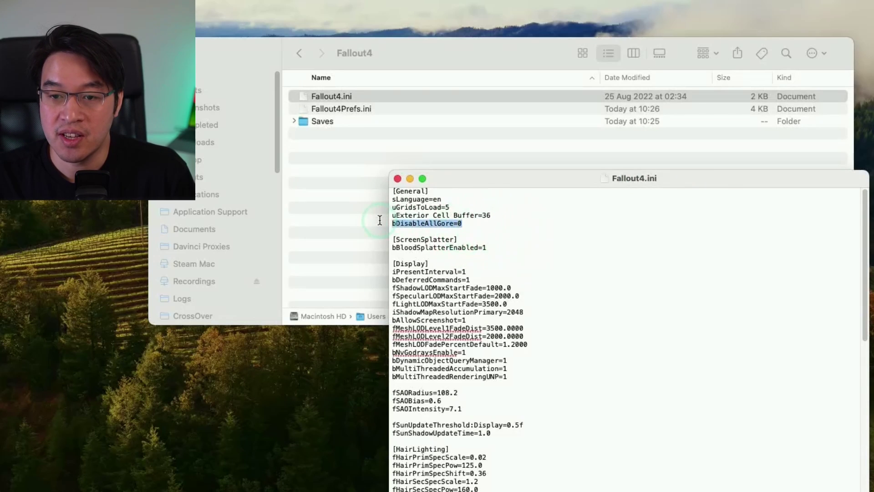
pyautogui.click(447, 229)
pyautogui.click(400, 224)
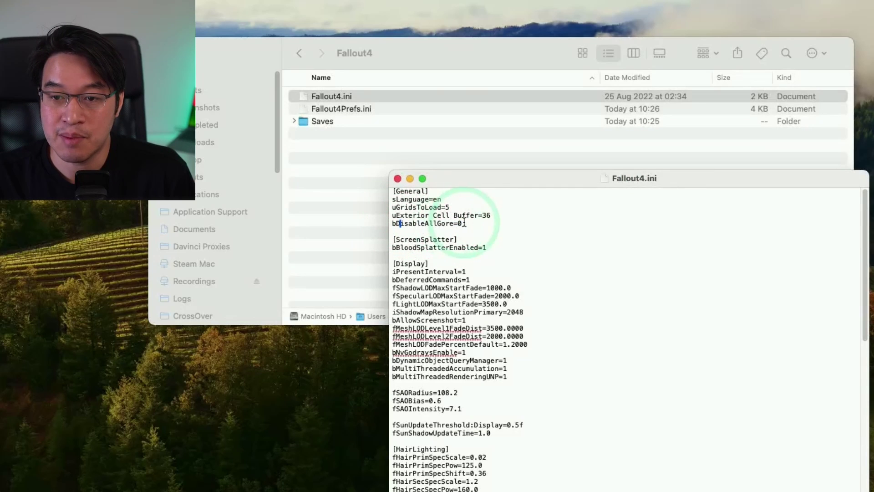
pyautogui.doubleClick(463, 223)
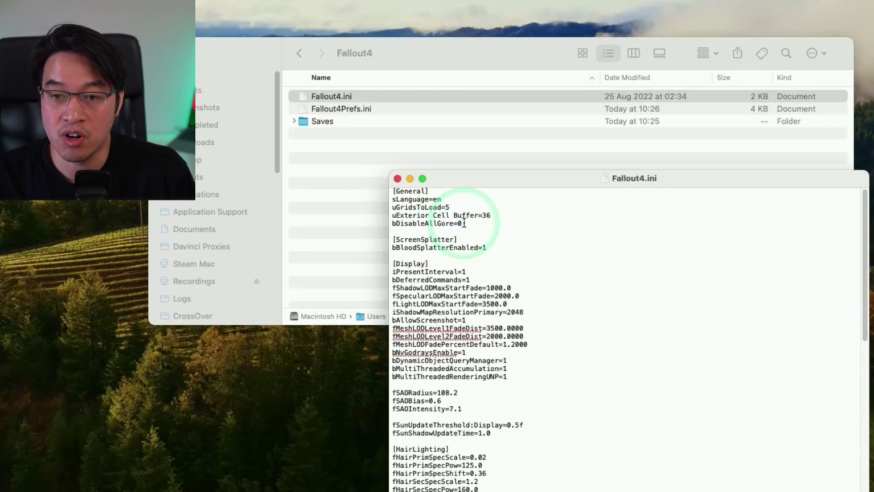
pyautogui.click(521, 225)
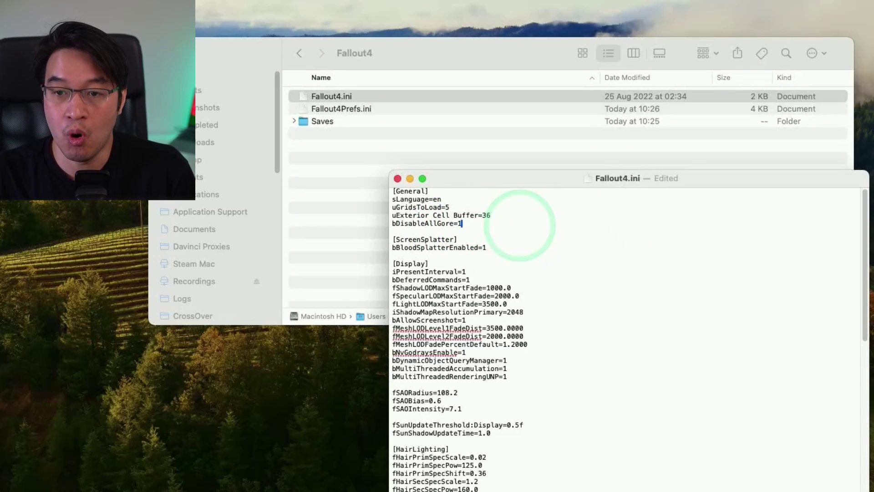
pyautogui.click(390, 221)
pyautogui.moveTo(392, 221); pyautogui.dragTo(488, 223)
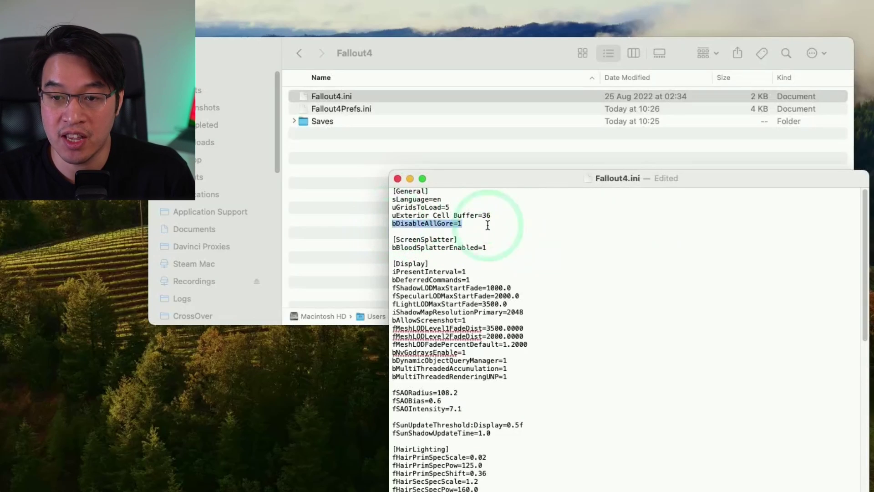
pyautogui.click(487, 224)
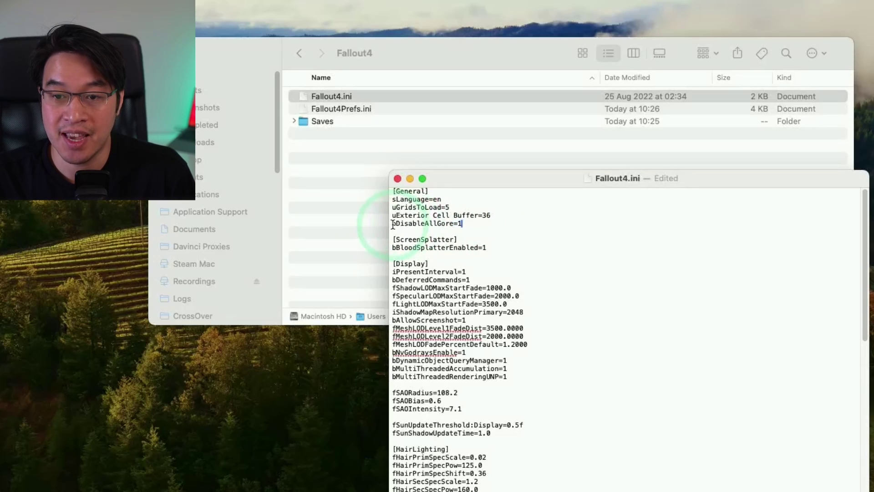
pyautogui.moveTo(392, 224); pyautogui.dragTo(512, 230)
pyautogui.click(512, 230)
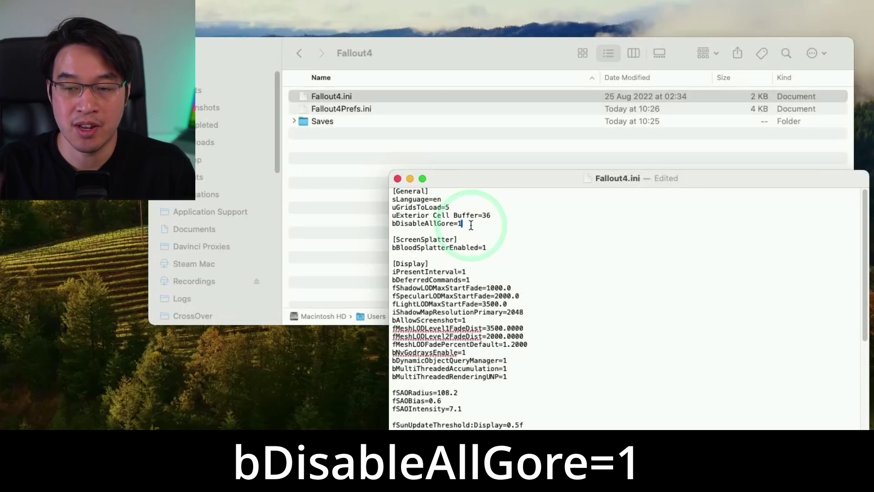
pyautogui.moveTo(471, 225); pyautogui.dragTo(580, 232)
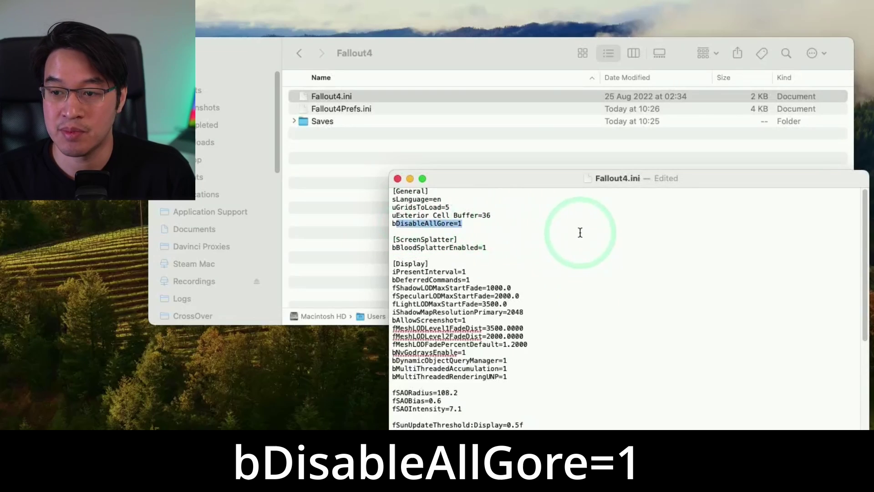
# Add the line bBackgroundMouse=1 at the end of the [Controls] section in Fallout4.ini
pyautogui.scroll(-10, 569, 269)
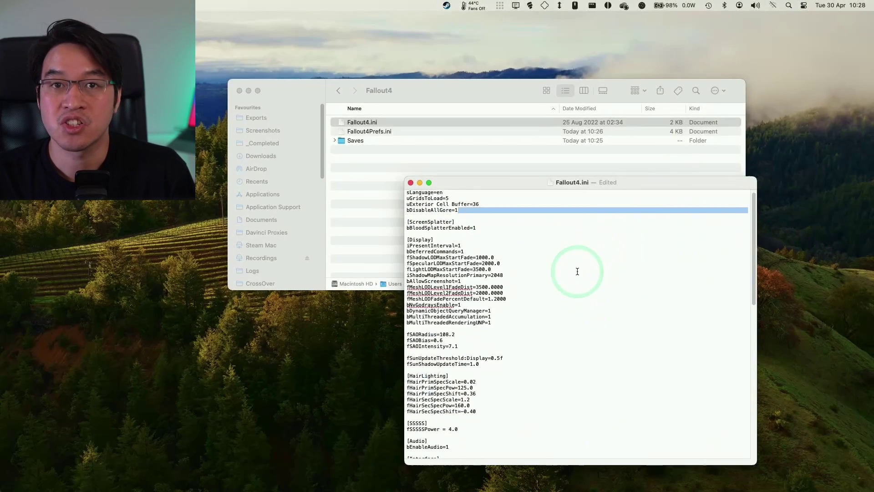
pyautogui.scroll(-1, 500, 319)
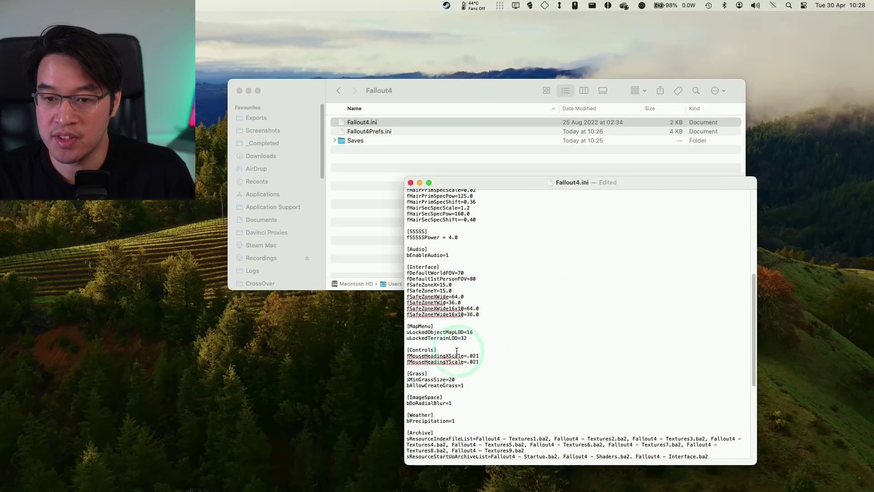
pyautogui.click(491, 361)
pyautogui.press('Return')
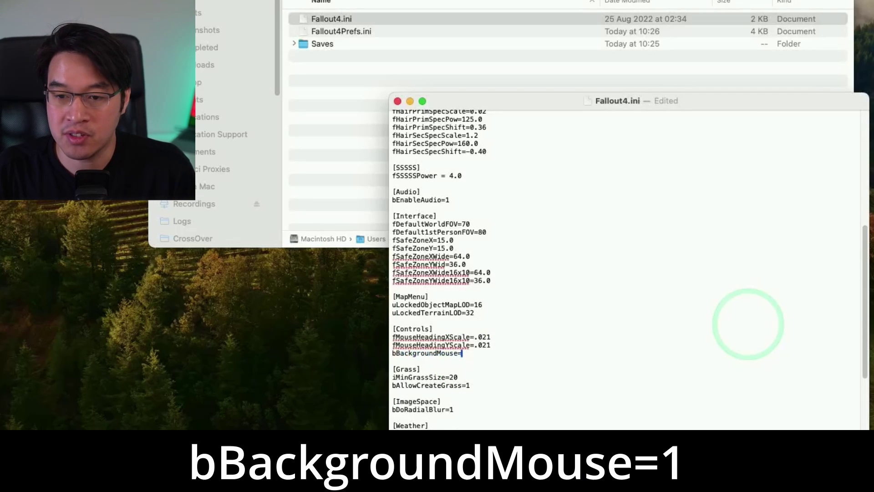
pyautogui.click(394, 354)
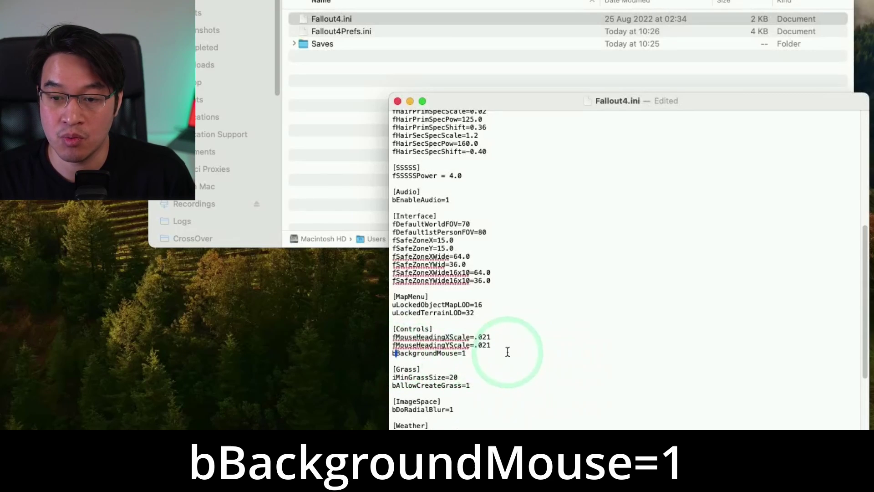
pyautogui.click(465, 354)
pyautogui.click(564, 374)
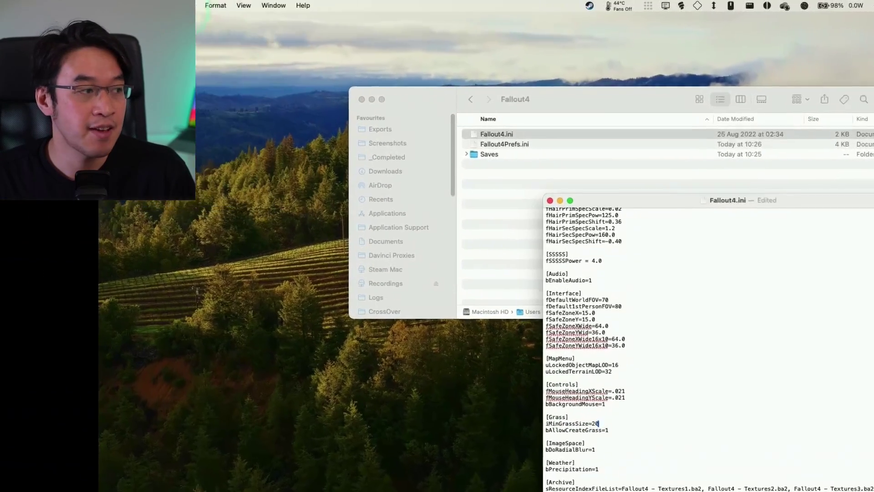
# Save Fallout4.ini, then close the document and the Fallout4 folder window
pyautogui.click(63, 5)
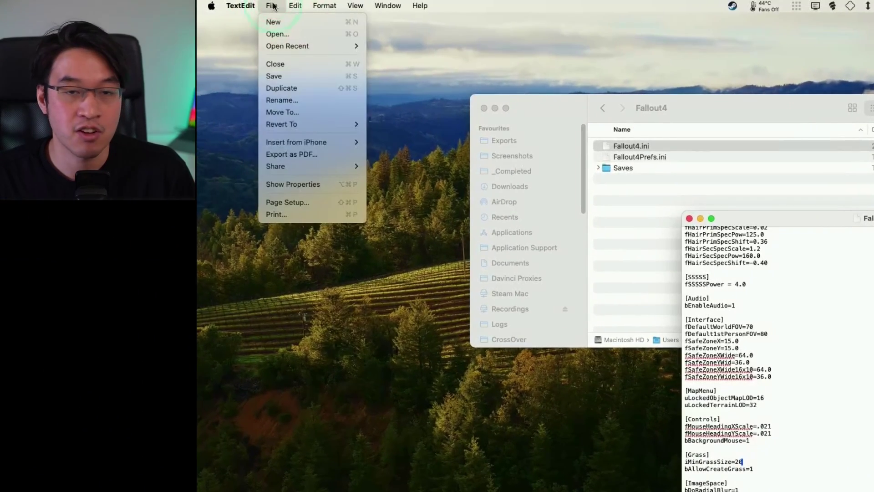
pyautogui.click(287, 77)
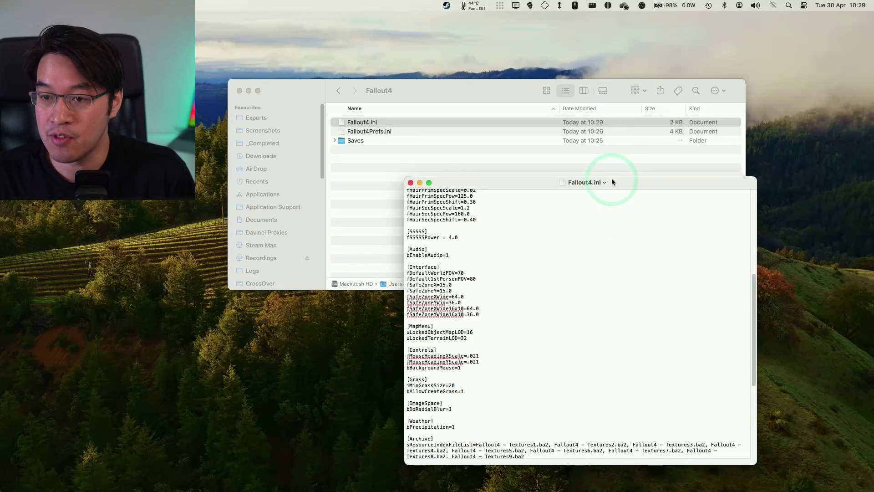
pyautogui.click(411, 183)
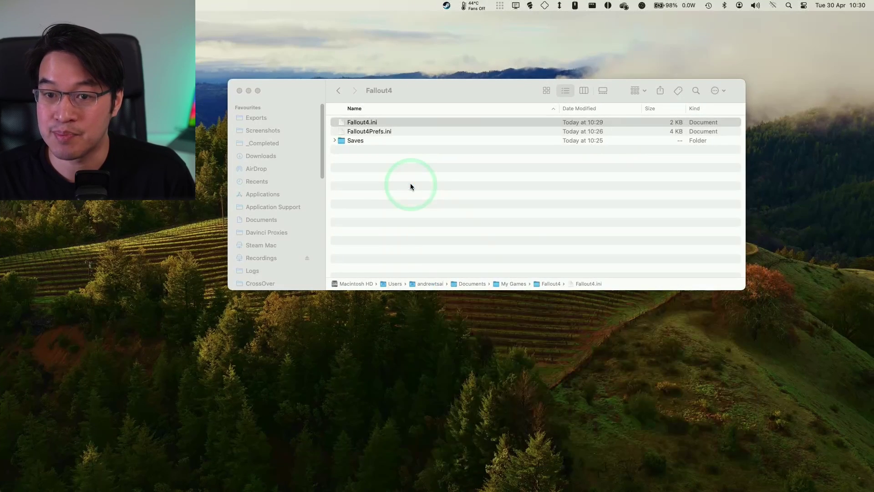
pyautogui.click(372, 122)
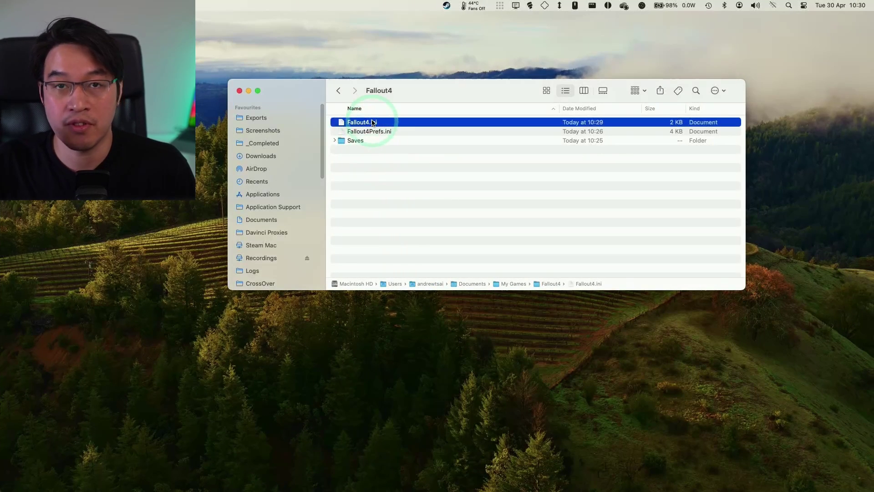
pyautogui.click(240, 91)
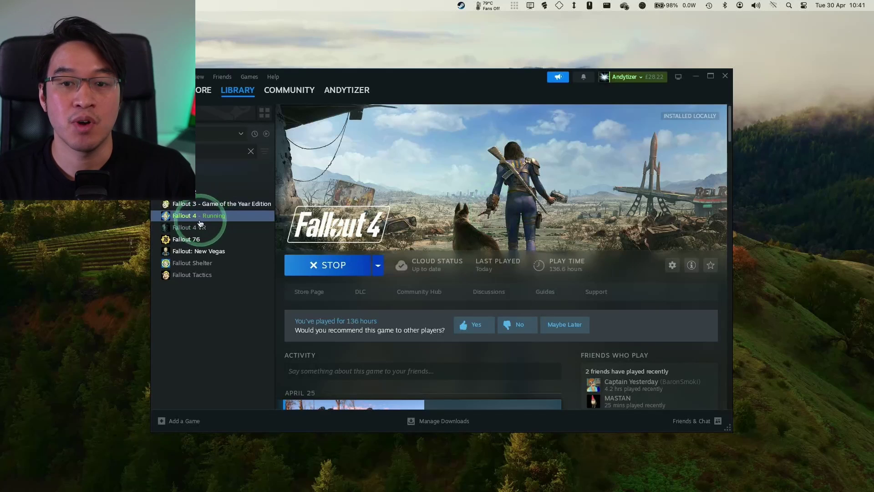
# Launch Fallout 4 and open the launcher's graphics options to review resolution, antialiasing, anisotropic filtering and detail presets
pyautogui.click(322, 255)
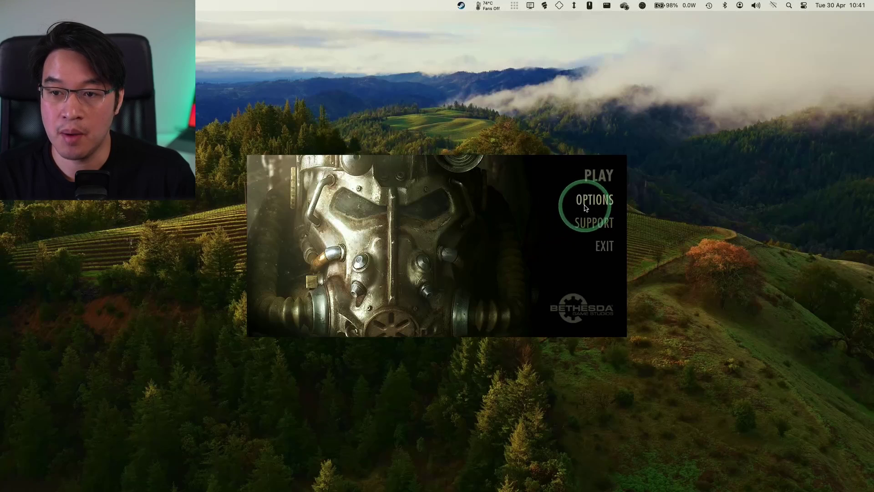
pyautogui.click(586, 208)
pyautogui.click(428, 224)
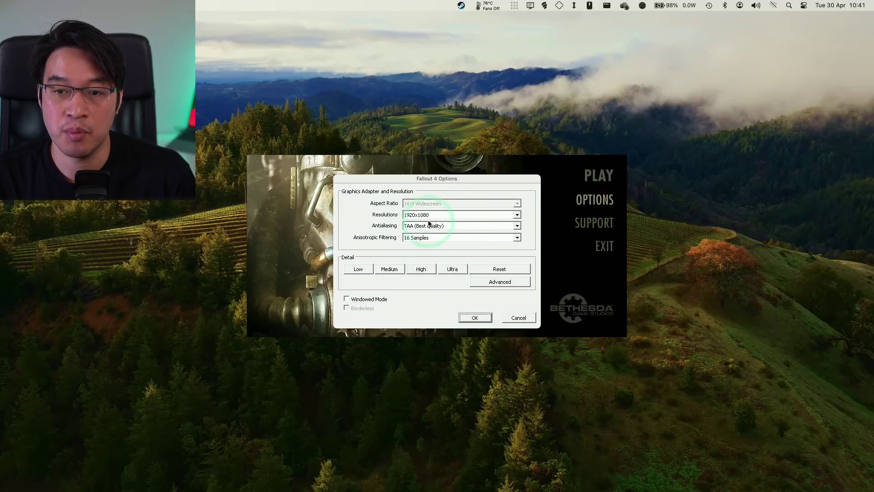
pyautogui.click(401, 240)
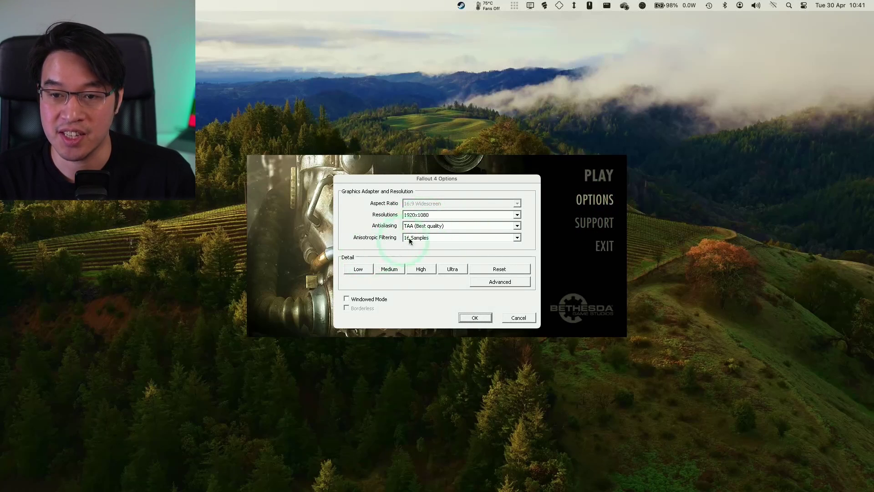
pyautogui.click(421, 269)
pyautogui.click(438, 266)
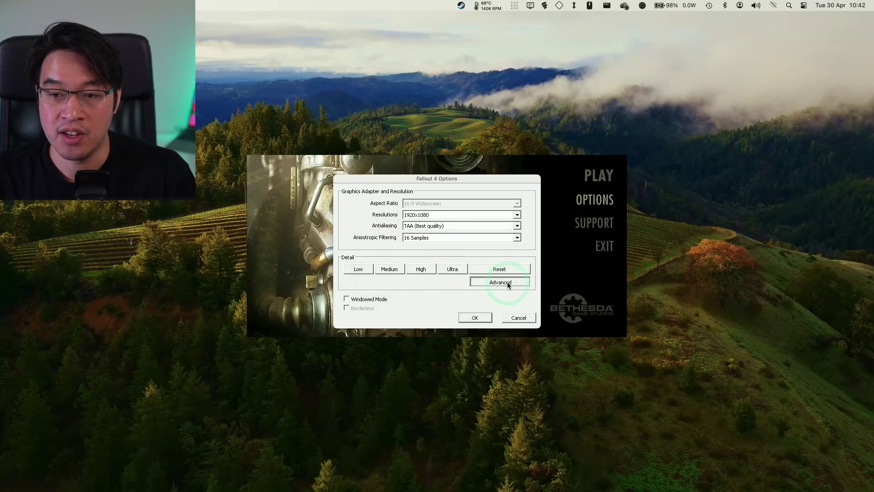
# Set Godrays Quality to Off (best performance) in the advanced graphics options, then accept both options dialogs
pyautogui.click(500, 282)
pyautogui.click(580, 364)
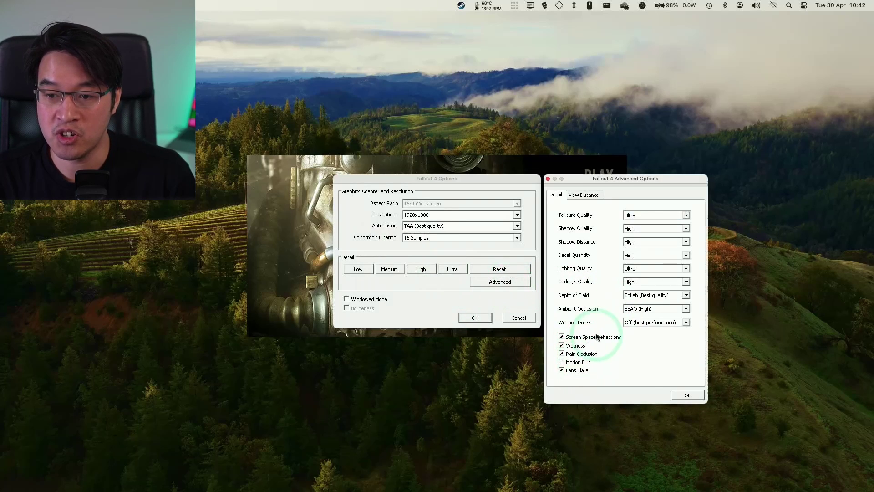
pyautogui.click(635, 282)
pyautogui.click(634, 291)
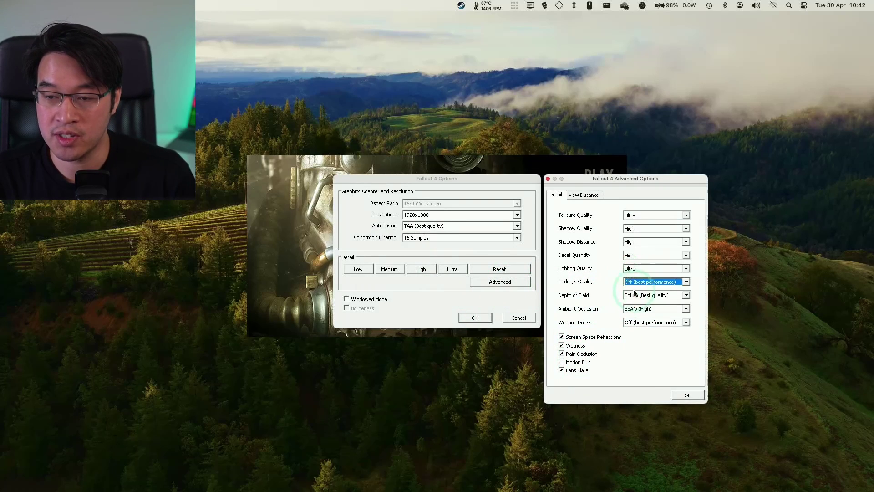
pyautogui.click(687, 396)
pyautogui.click(473, 317)
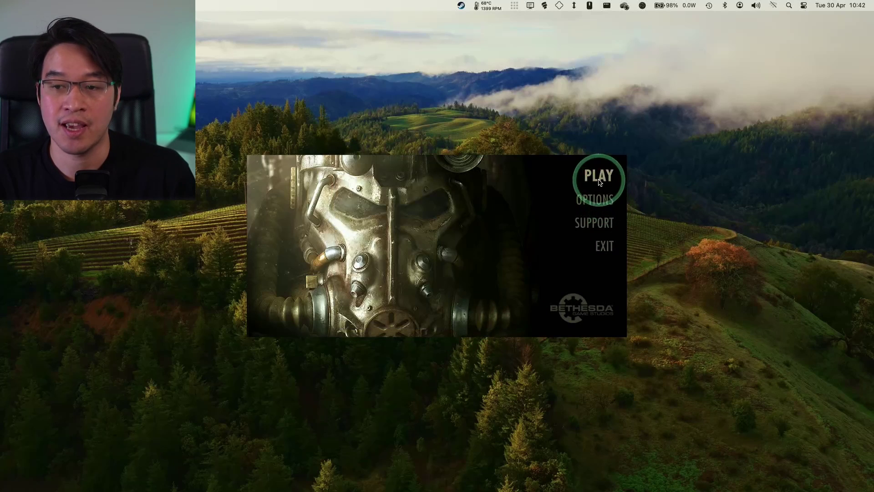
# Start the game from the launcher and continue past the title screen and the update notice
pyautogui.click(578, 278)
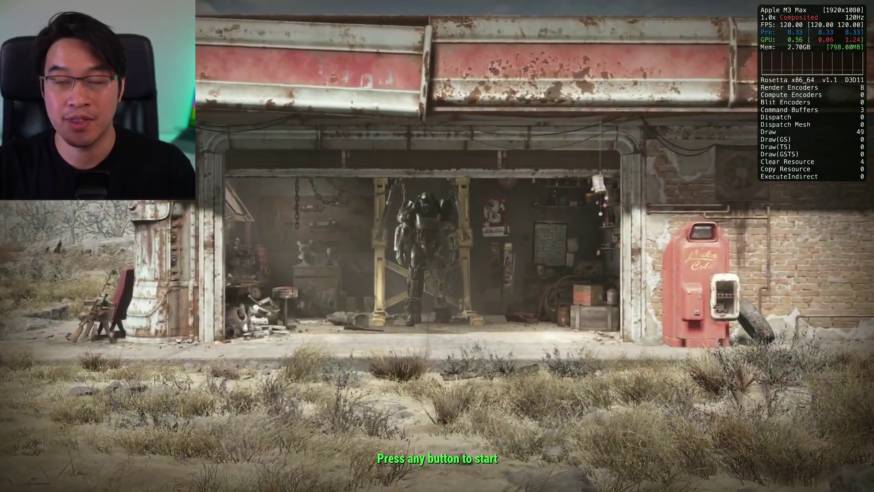
pyautogui.press('Return')
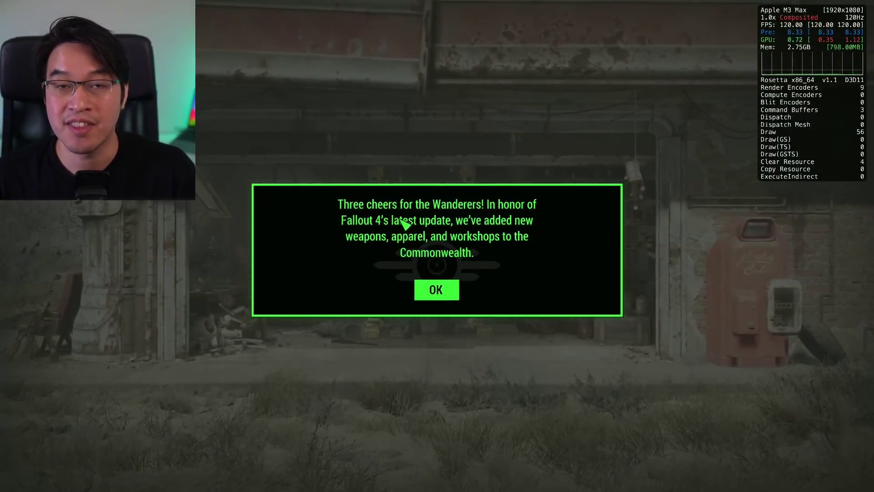
pyautogui.click(446, 294)
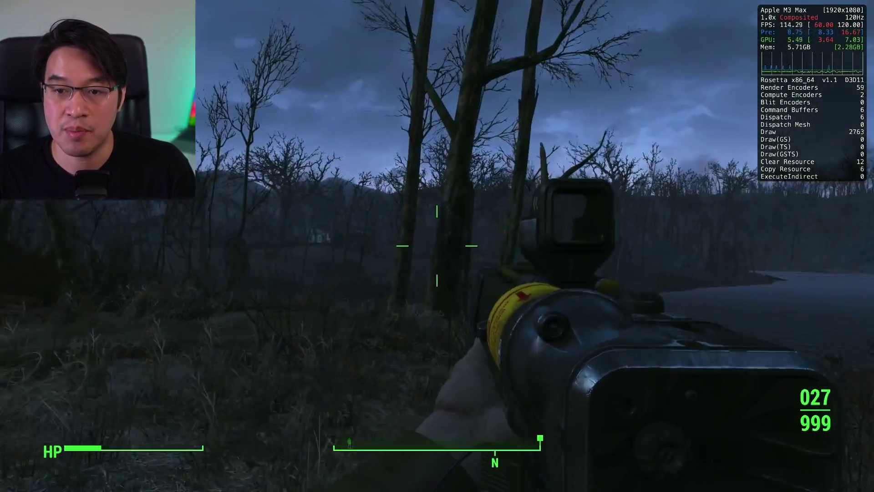
# Holster the weapon and switch repeatedly between the equipped favourite weapons to check in-game performance
pyautogui.press('r')
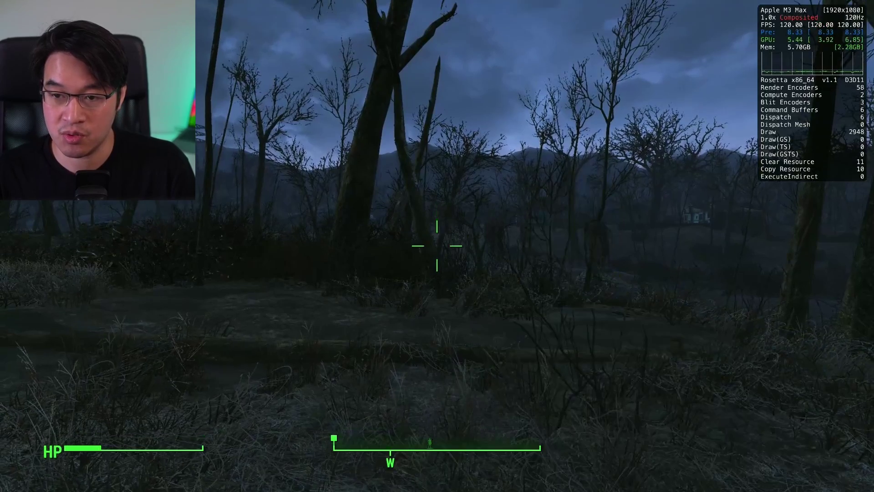
pyautogui.press('r')
pyautogui.press('2')
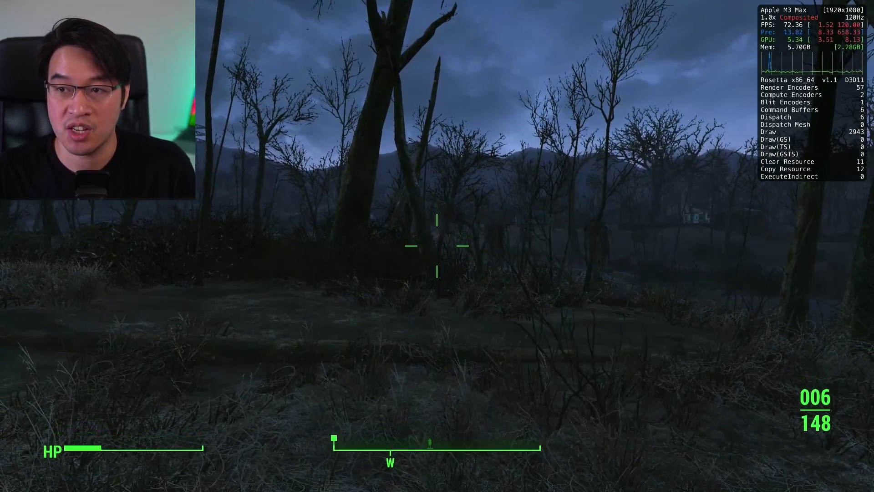
pyautogui.press('3')
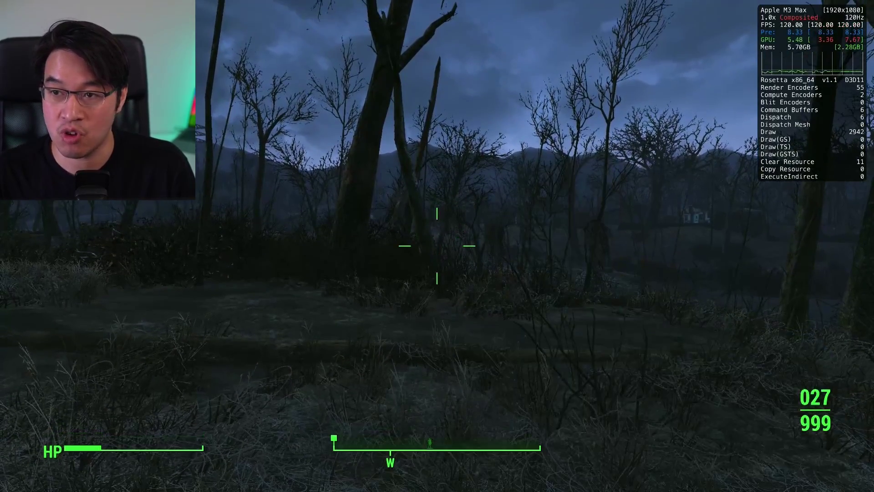
pyautogui.press('1')
pyautogui.press('r')
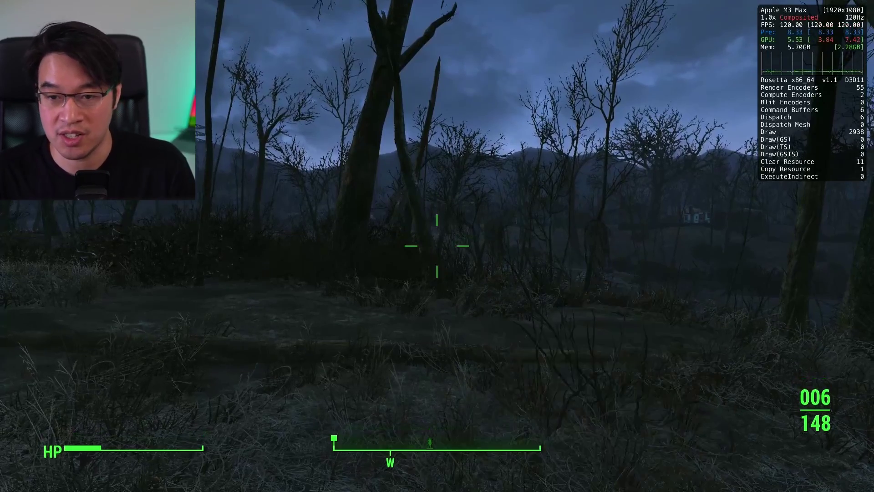
pyautogui.press('2')
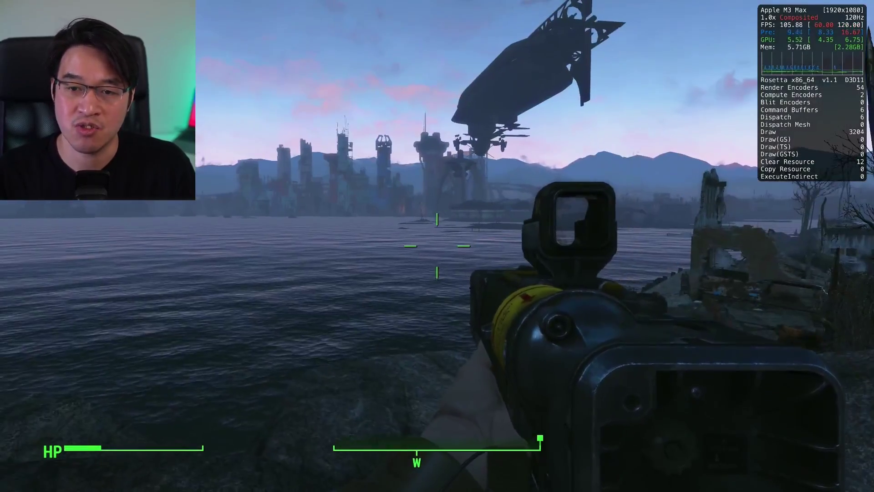
pyautogui.press('w')
pyautogui.moveTo(437, 245)
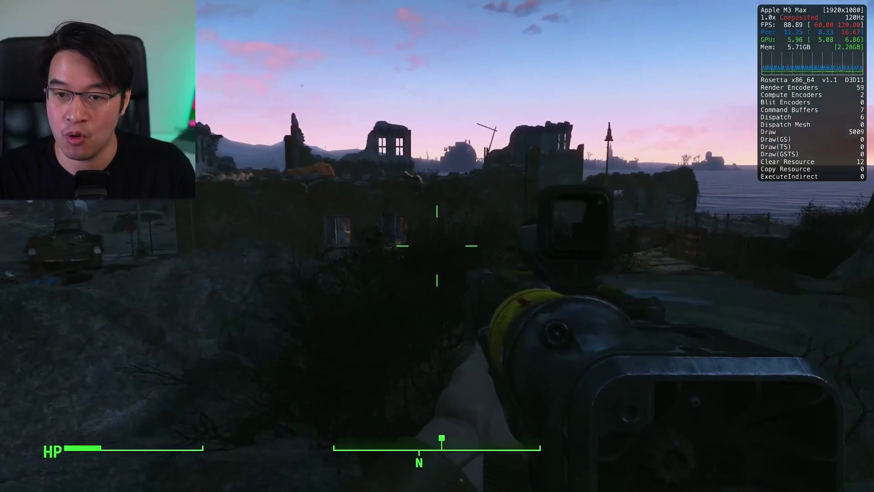
pyautogui.press('w')
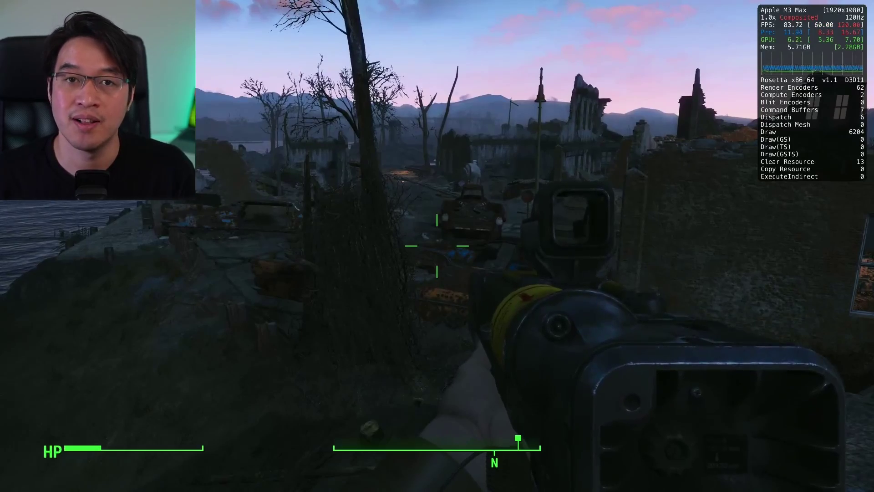
pyautogui.press('w')
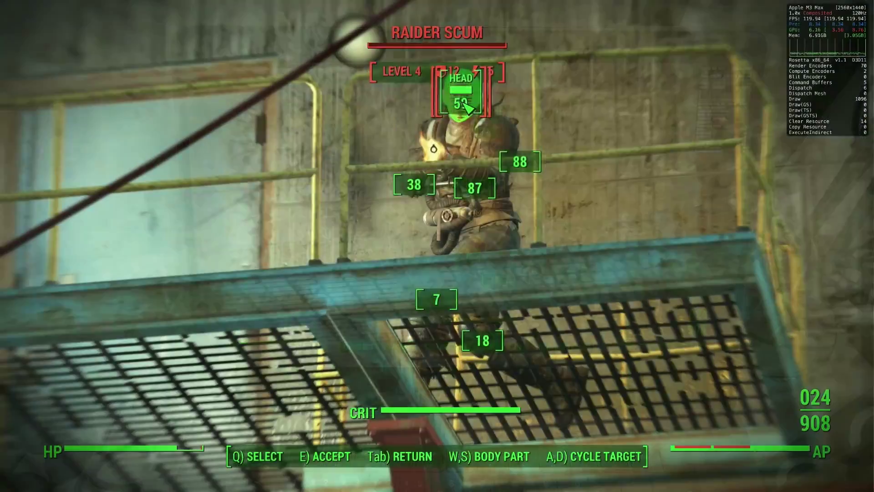
pyautogui.press('e')
pyautogui.press('space')
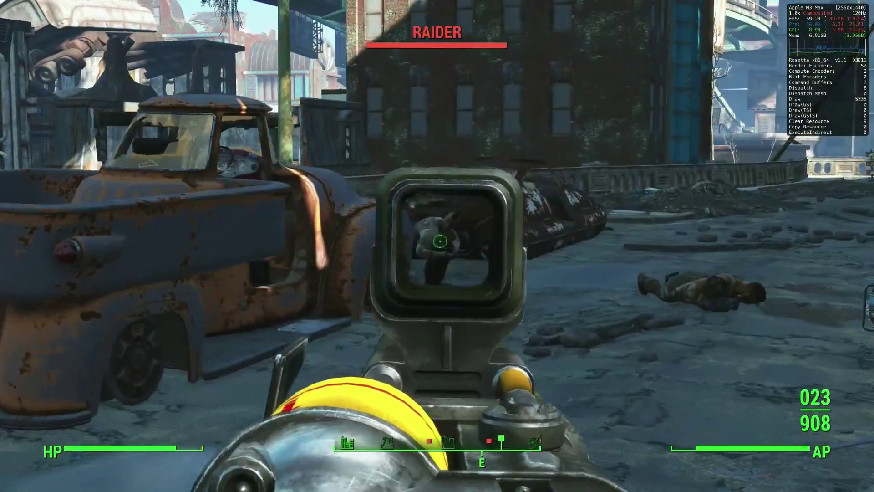
pyautogui.click(437, 246)
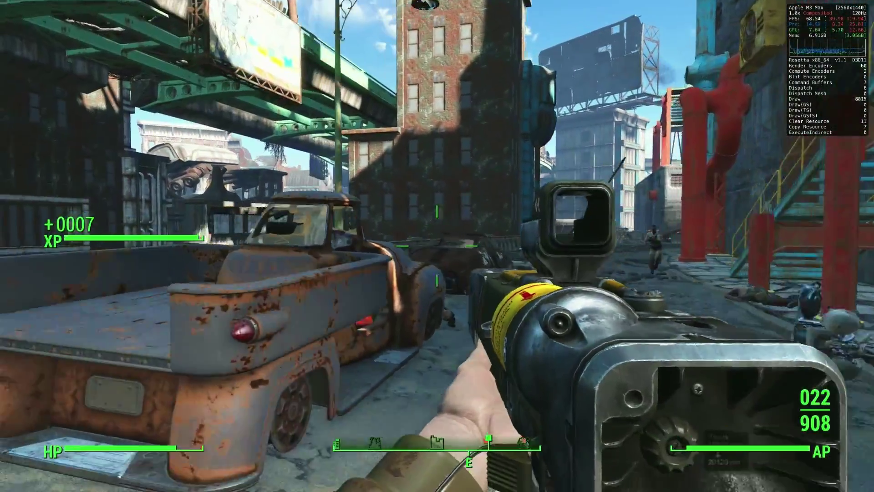
pyautogui.press('q')
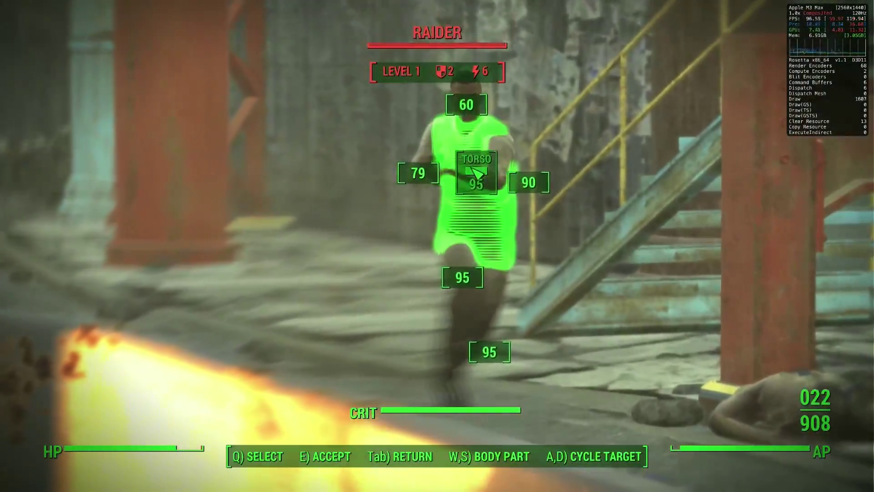
pyautogui.click(469, 162)
pyautogui.press('e')
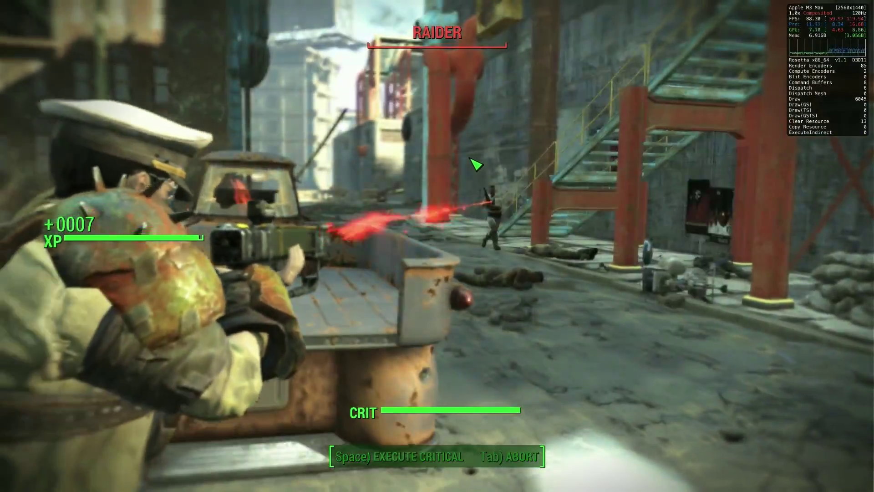
pyautogui.press('a')
pyautogui.press('w')
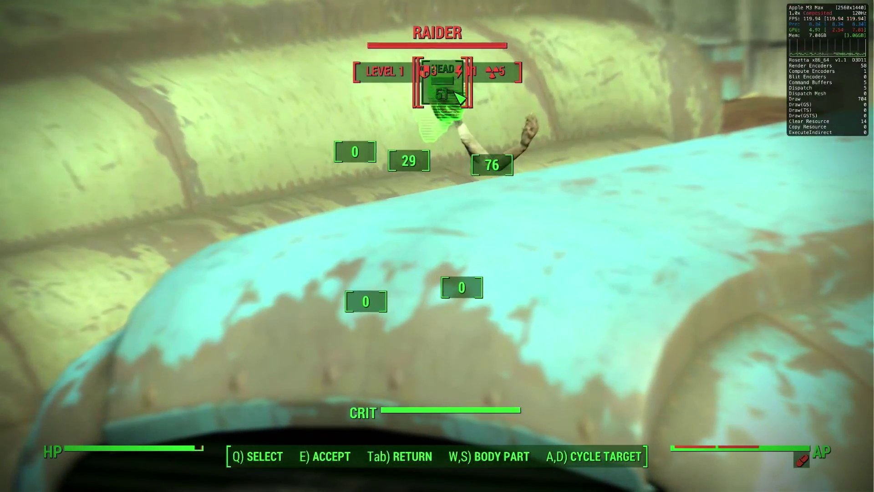
pyautogui.press('e')
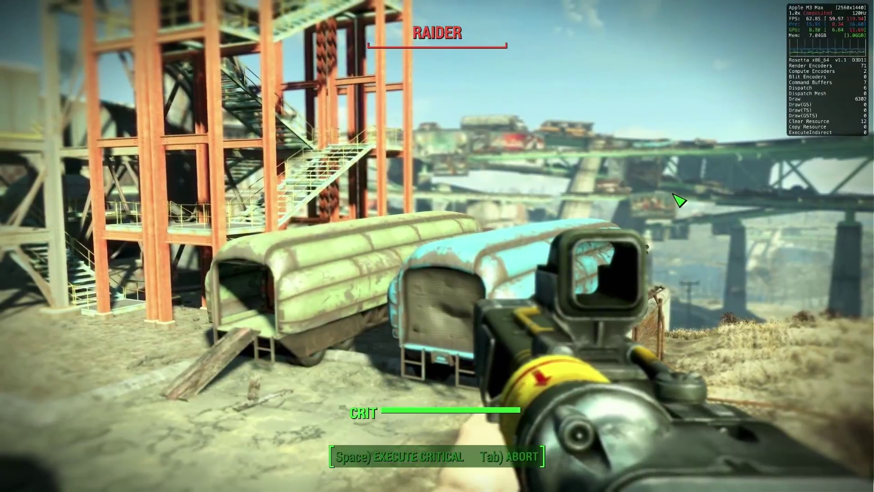
pyautogui.press('Tab')
pyautogui.press('w')
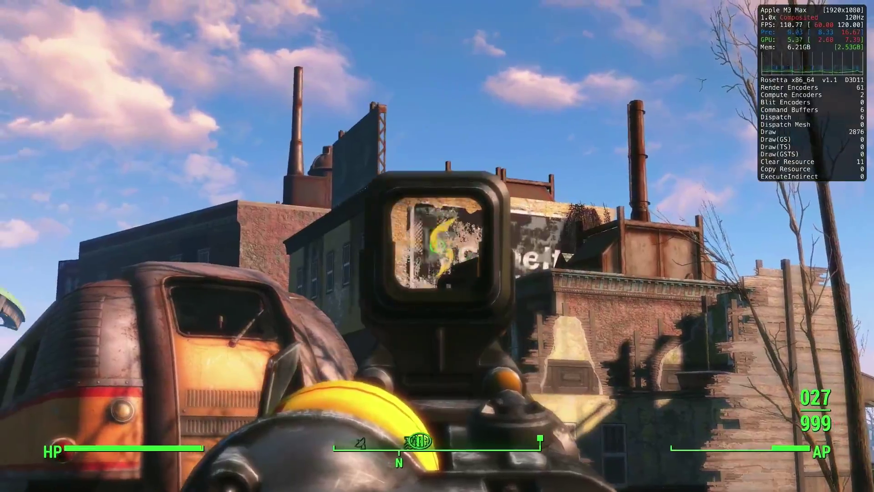
pyautogui.rightClick(437, 246)
pyautogui.hotkey('shift', 'w')
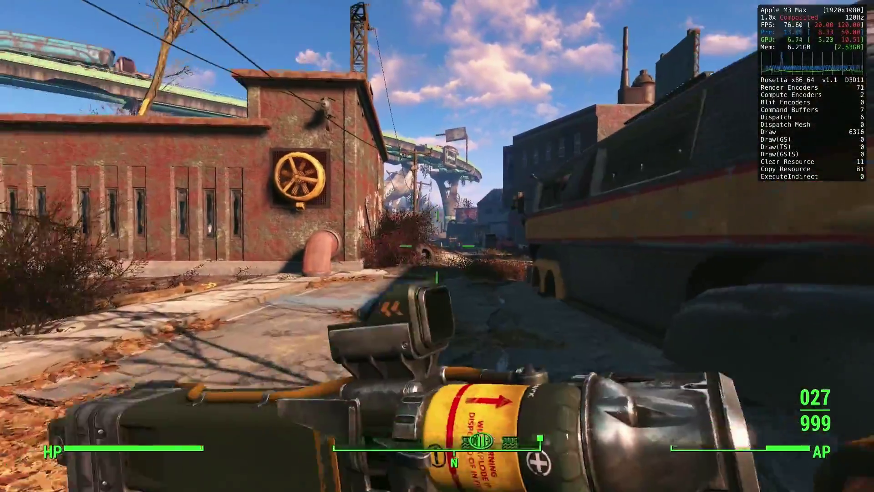
pyautogui.press('w')
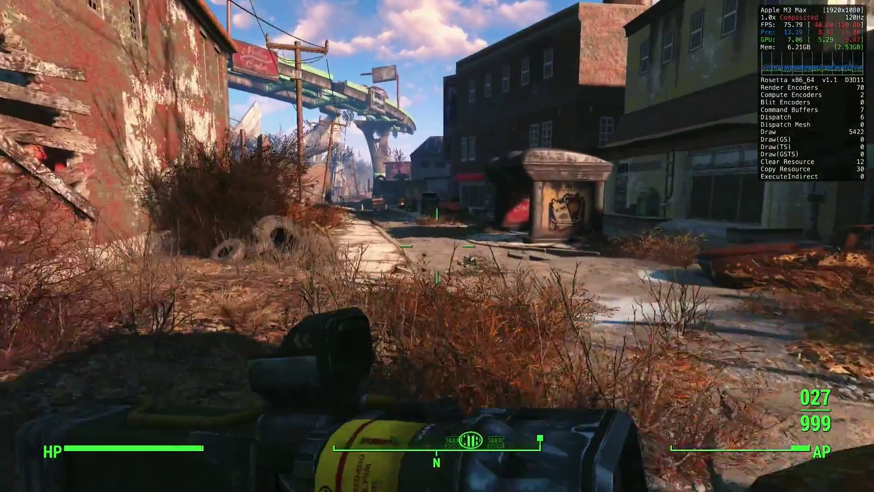
pyautogui.press('w')
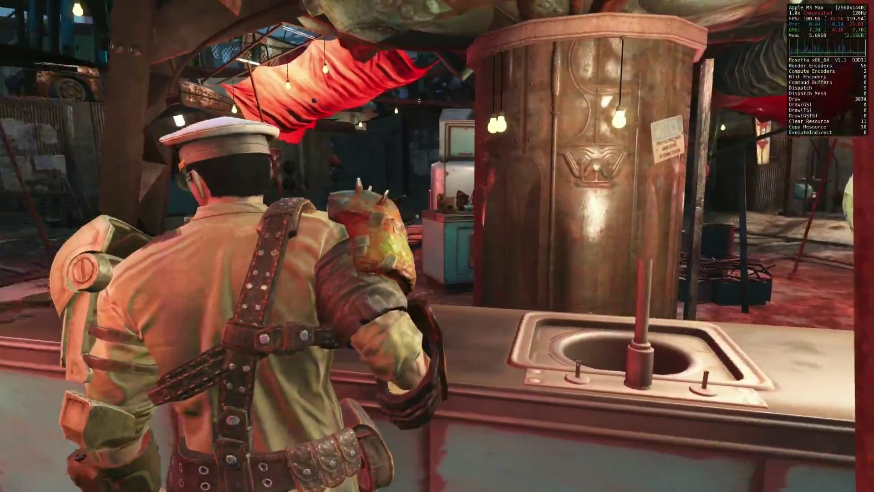
pyautogui.press('w')
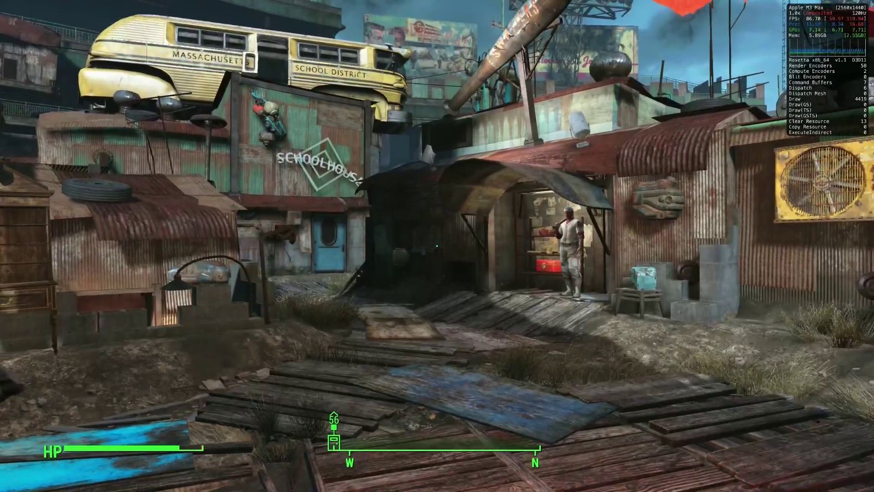
pyautogui.press('w')
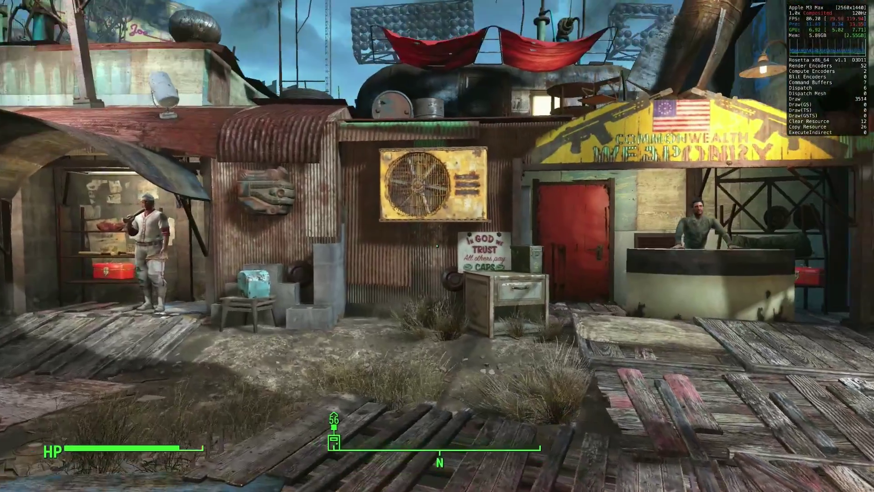
pyautogui.press('w')
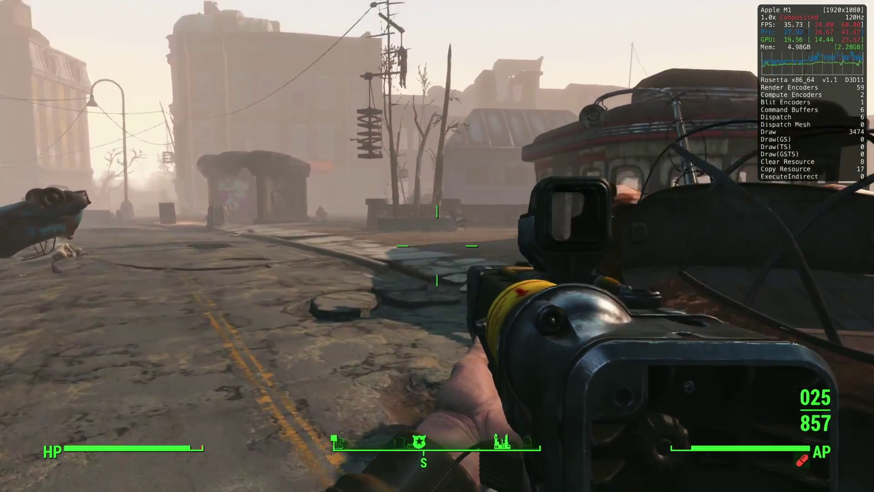
pyautogui.press('d')
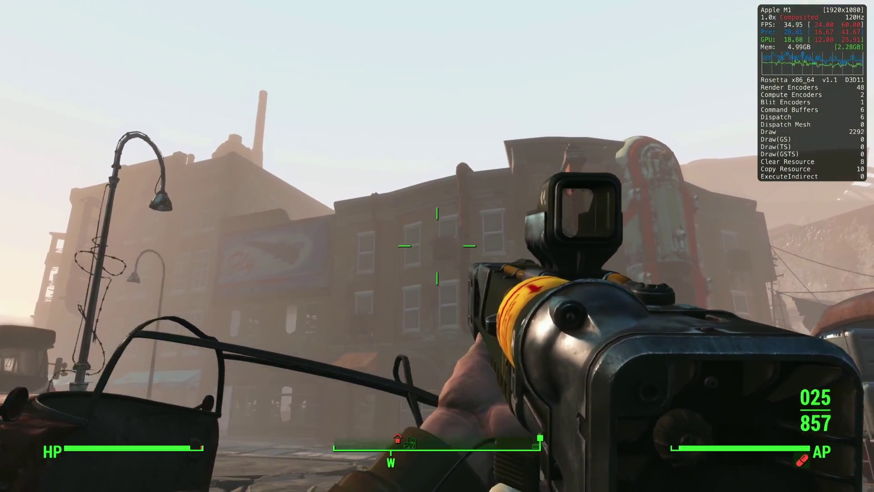
pyautogui.press('w')
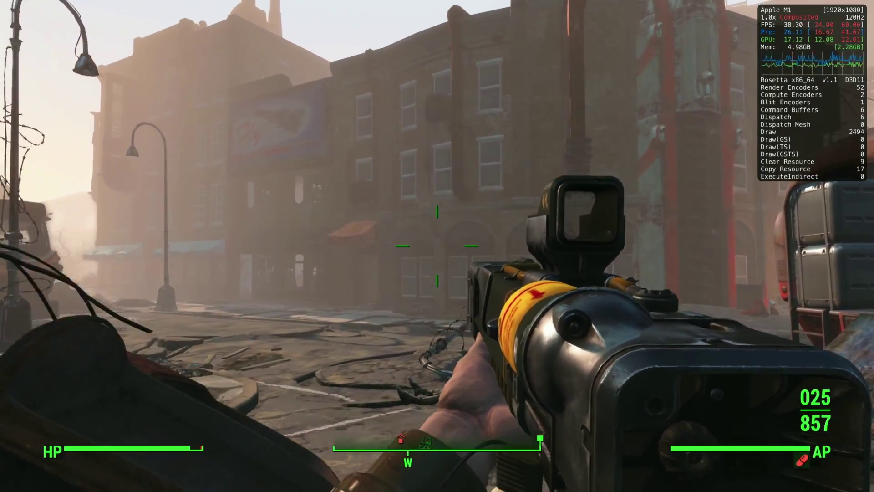
pyautogui.press('w')
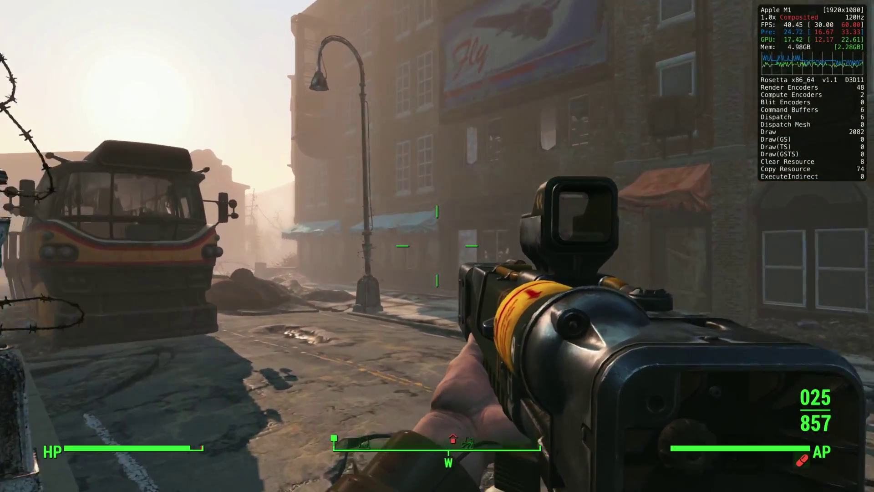
pyautogui.press('w')
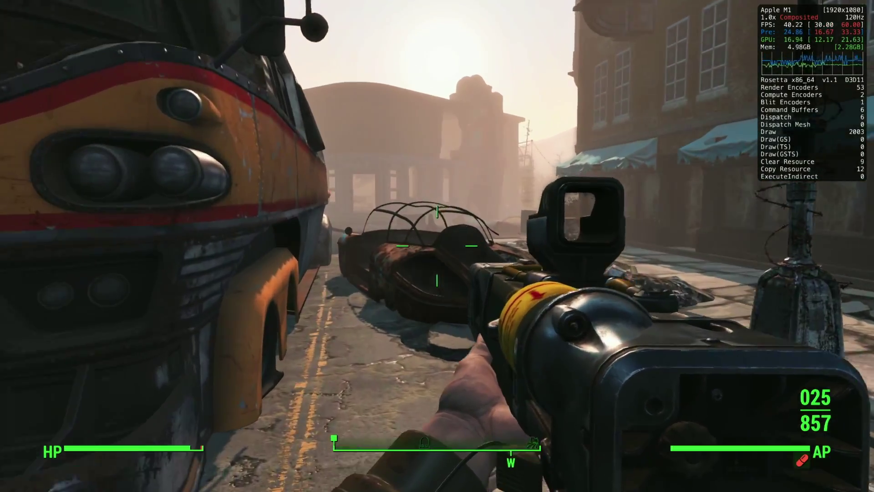
# Advance past the bus, cycle through the feral ghoul's body parts in V.A.T.S. targeting mode and accept the attack
pyautogui.press('d')
pyautogui.press('w')
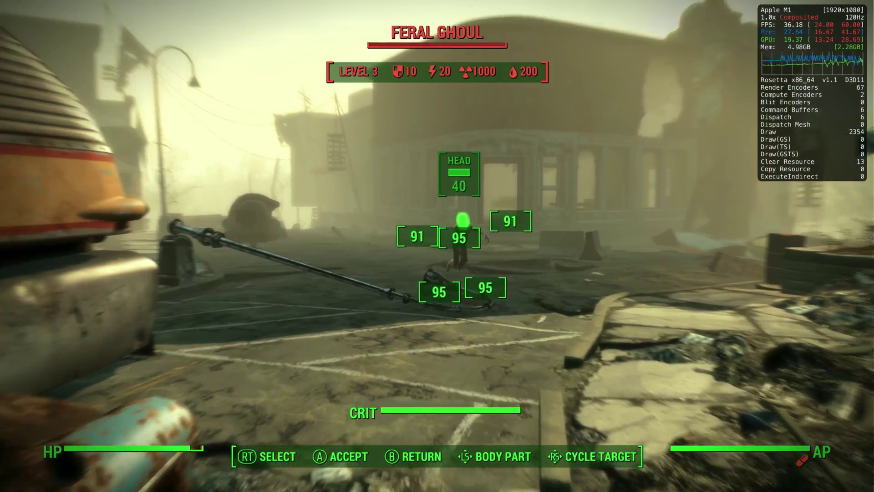
pyautogui.press('d')
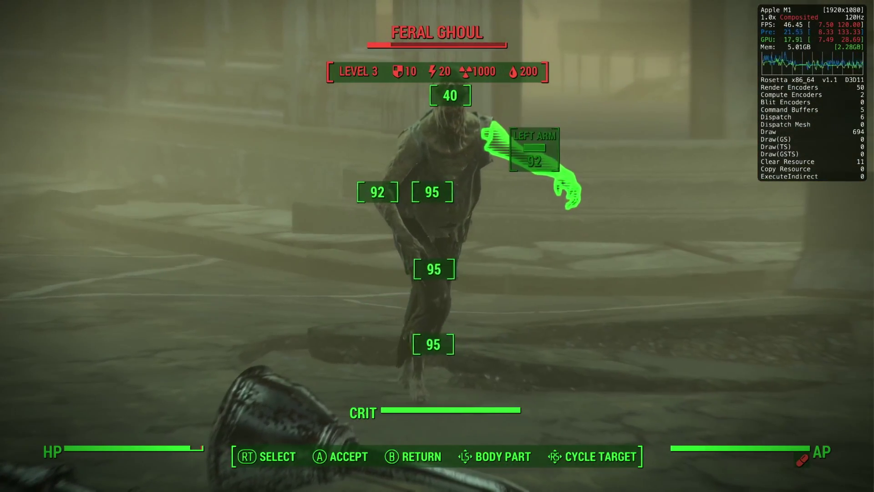
pyautogui.press('Return')
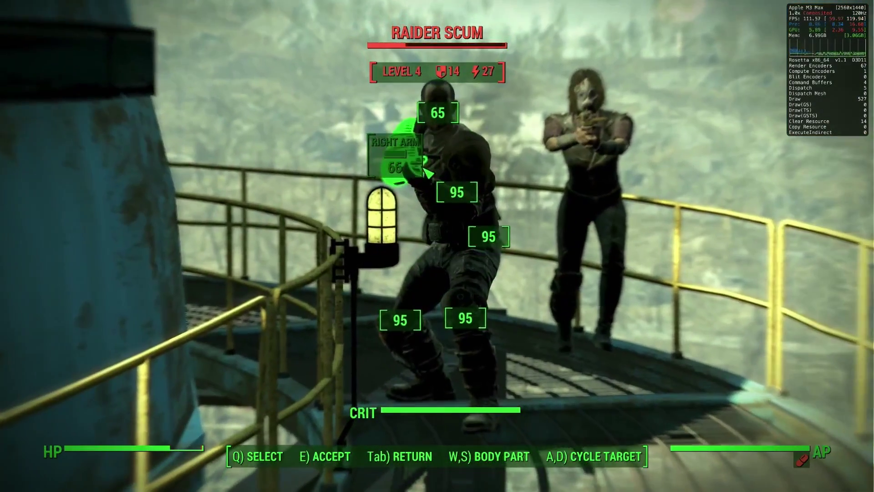
# Queue V.A.T.S. head shots on Raider Scum and the Raider on the tower catwalk and execute the attack
pyautogui.click(446, 123)
pyautogui.press('d')
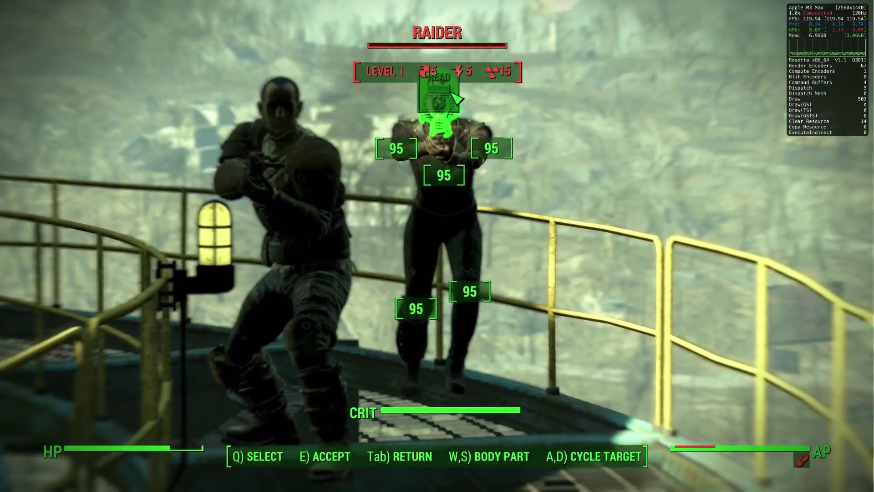
pyautogui.click(443, 97)
pyautogui.press('e')
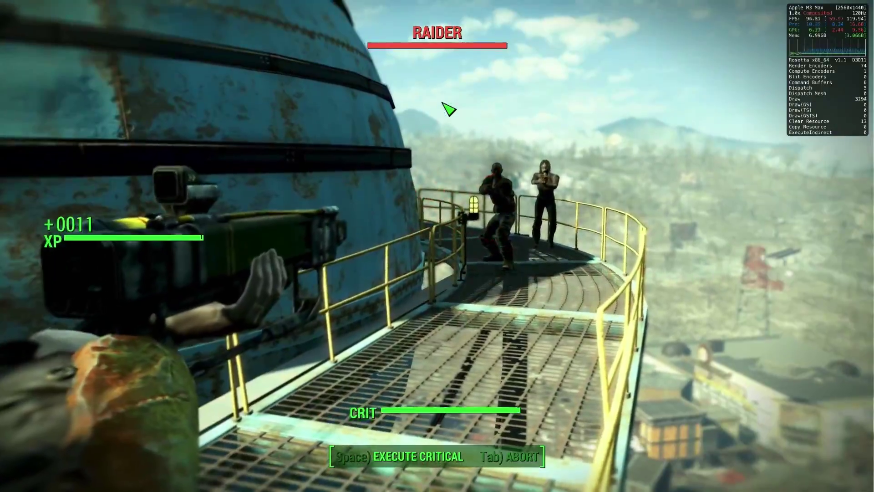
# Walk along the tower catwalk to the railing and lower the weapon to check performance overlooking the city
pyautogui.press('w')
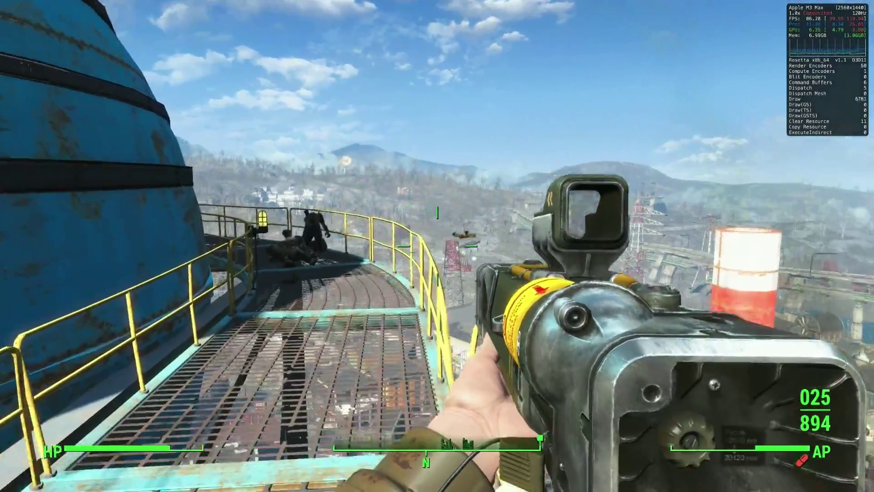
pyautogui.press('w')
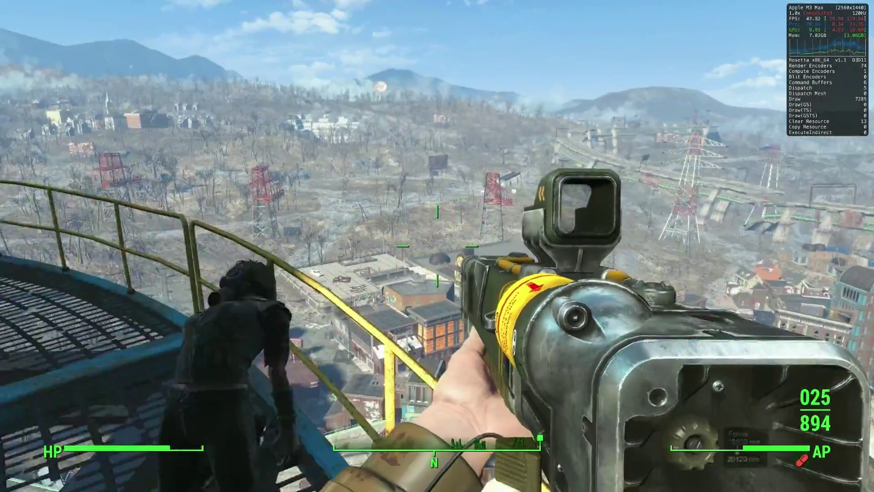
pyautogui.press('r')
pyautogui.moveTo(437, 246)
pyautogui.press('r')
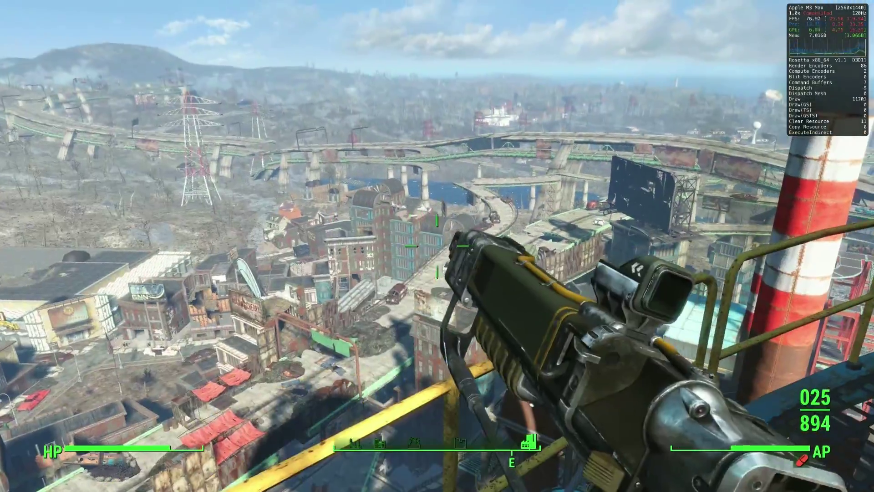